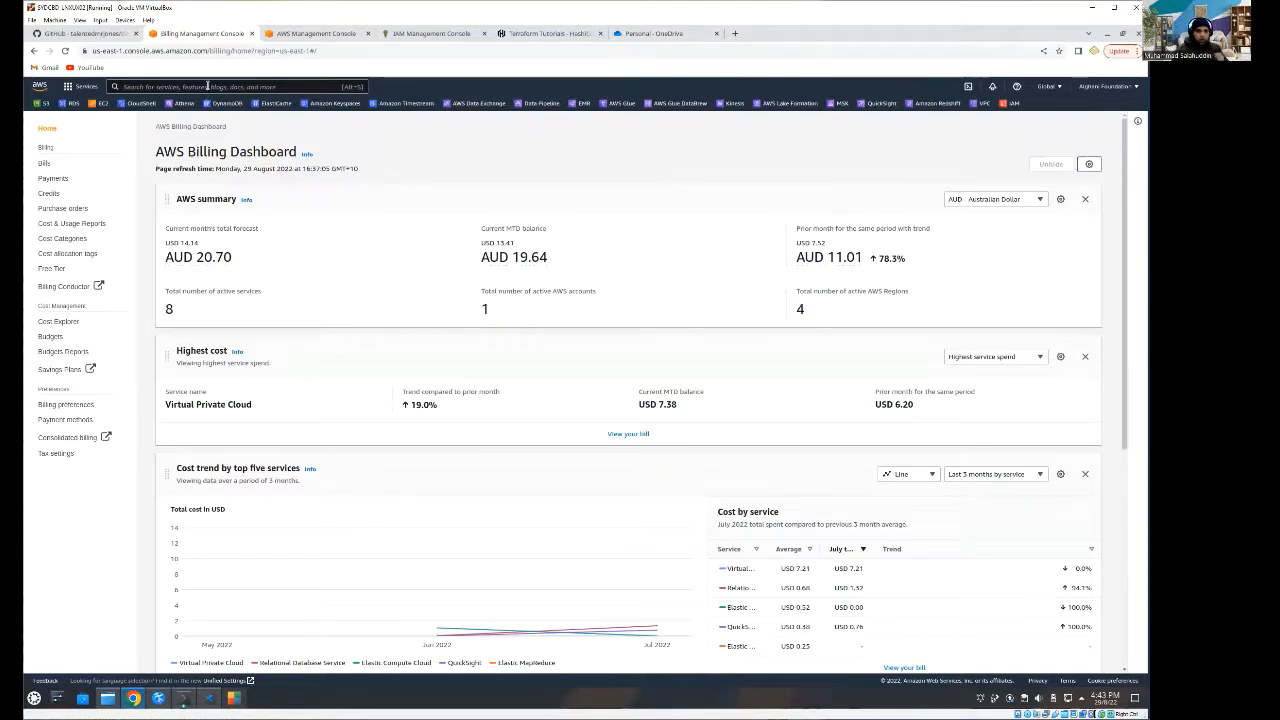
- Leave the billing dashboard and return to the AWS Console Home page
left_click(207, 86)
type("i")
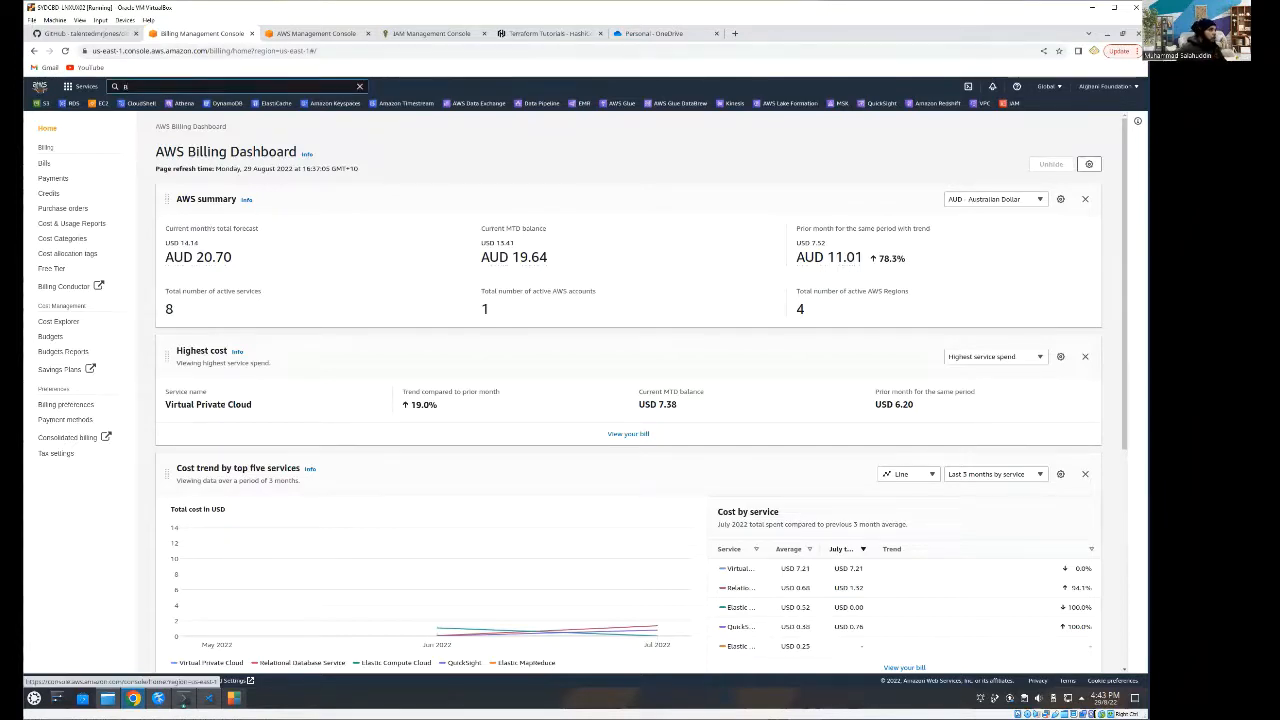
left_click(40, 87)
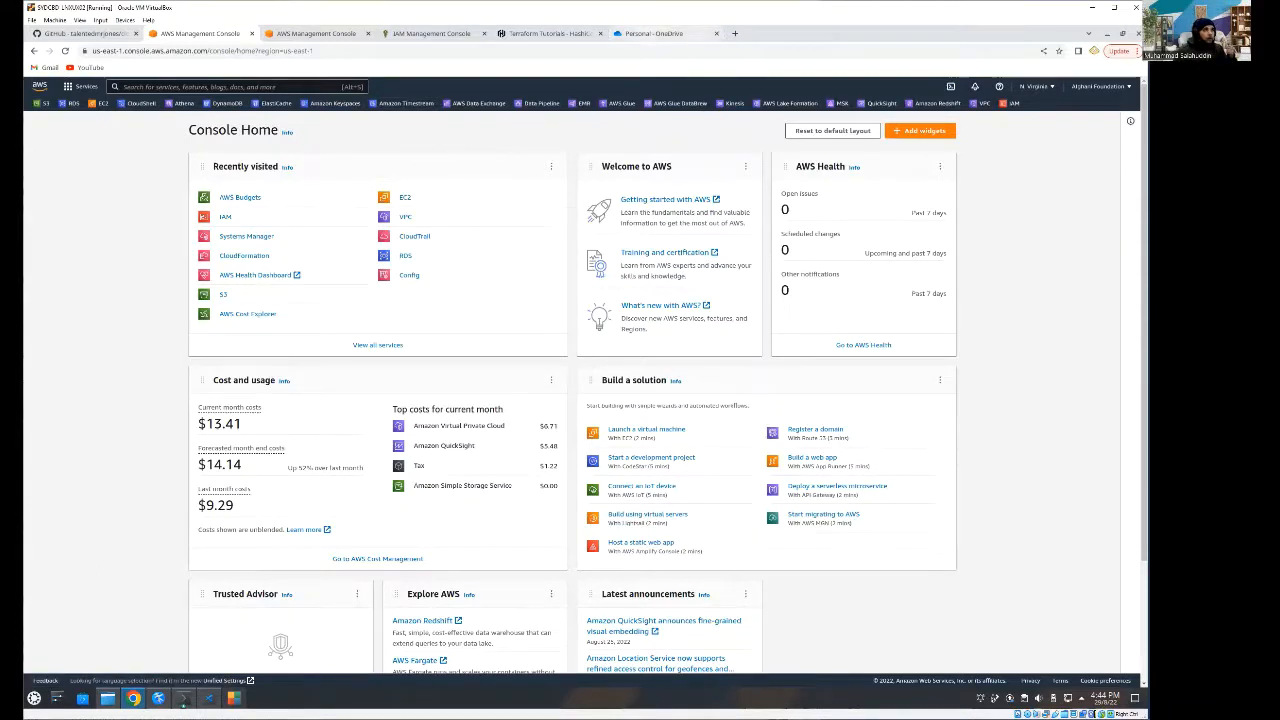
- Review the current, forecasted and last month costs in the Cost and usage widget
left_click(867, 6)
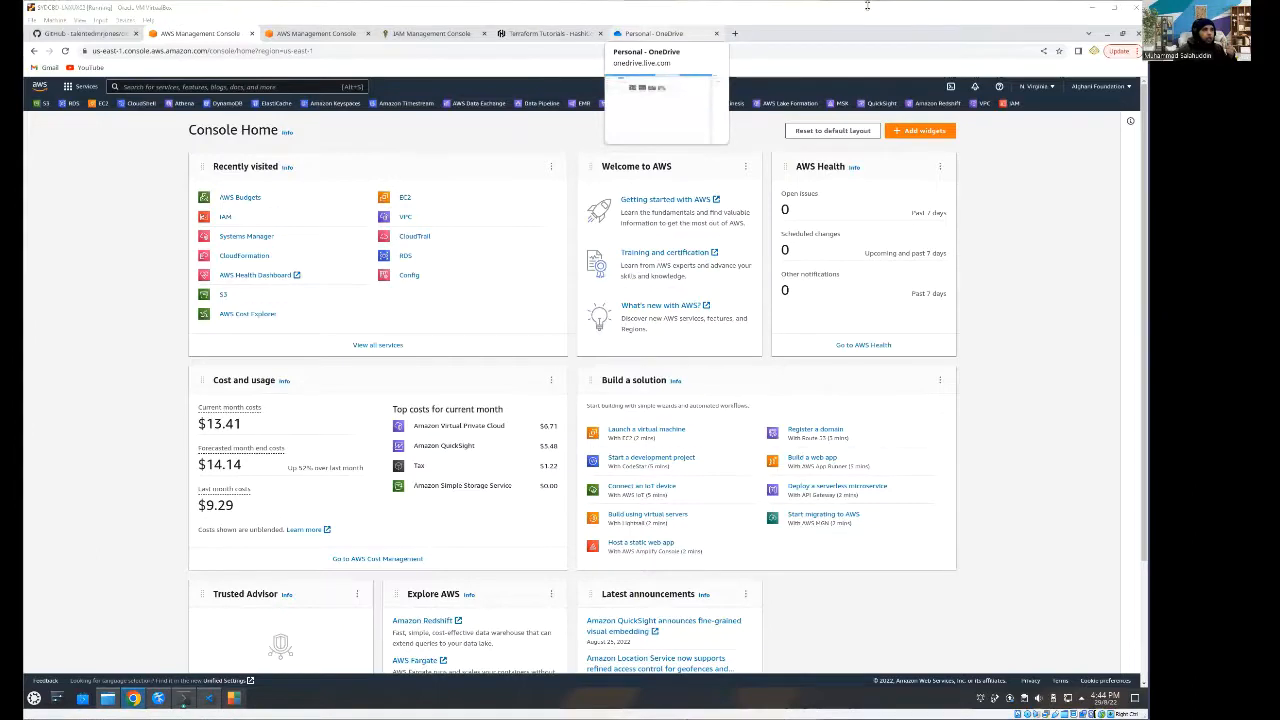
left_click(746, 149)
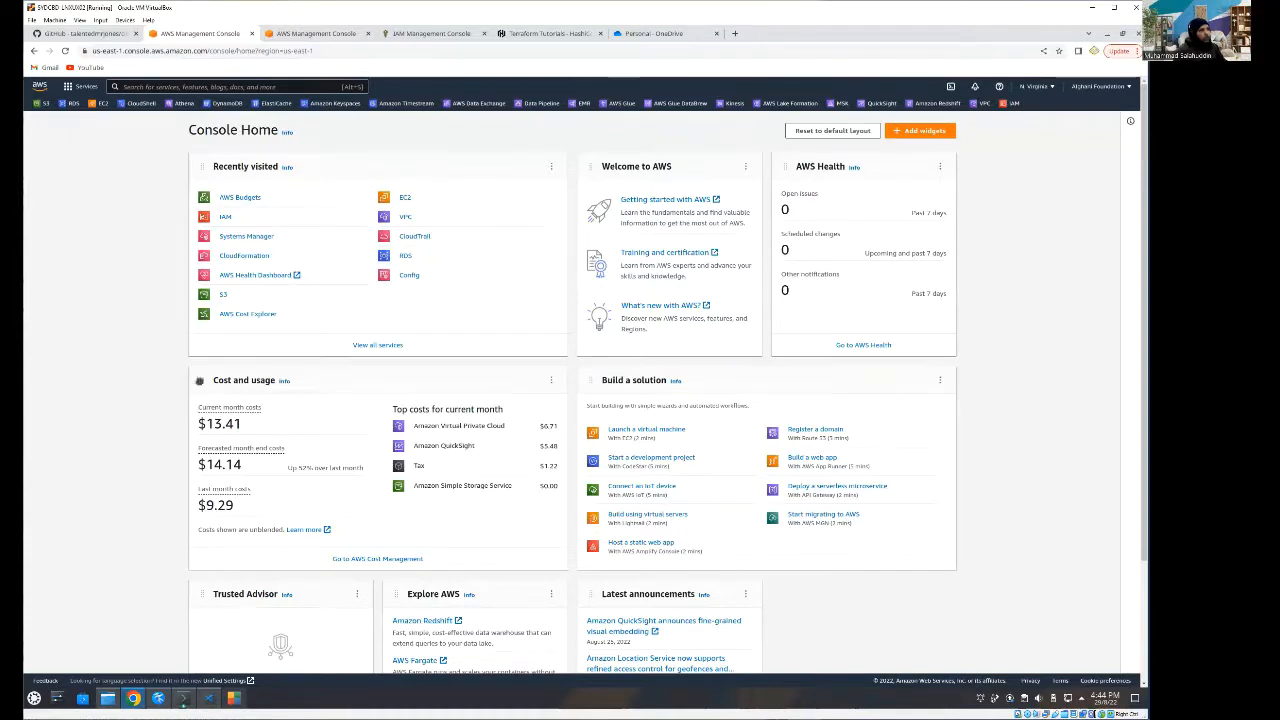
left_click_drag(206, 381, 205, 383)
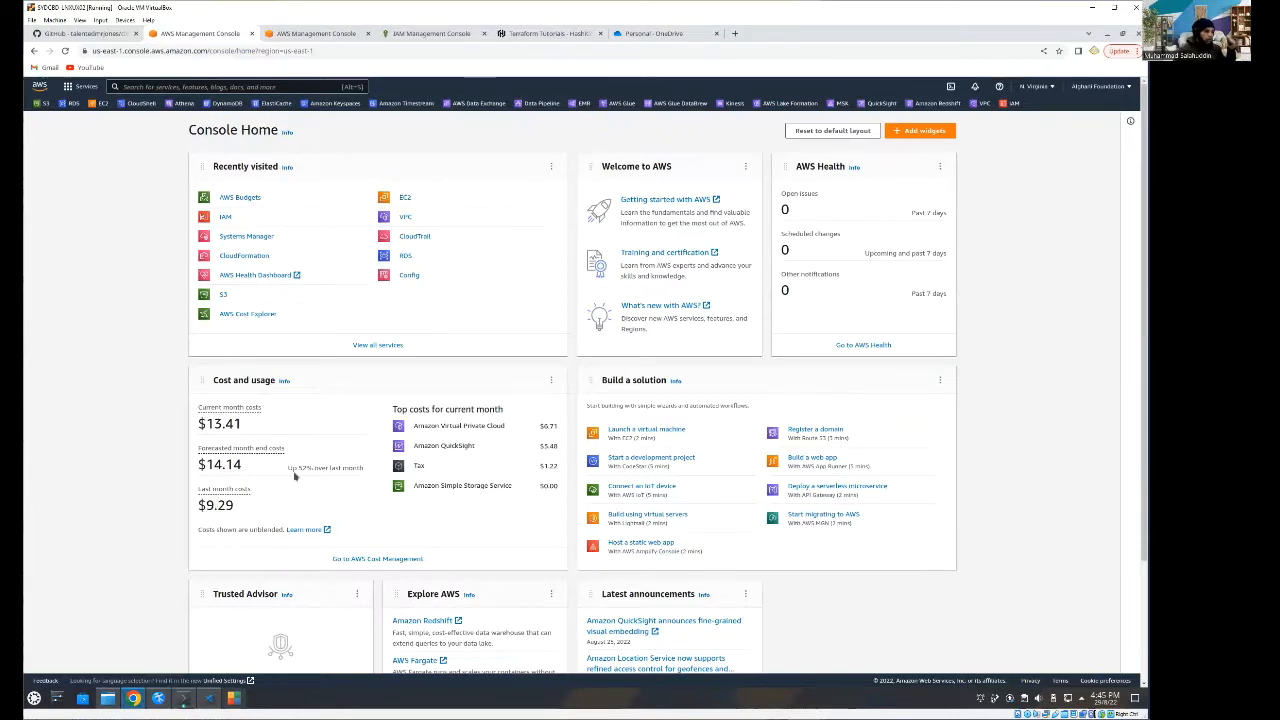
left_click_drag(288, 468, 353, 478)
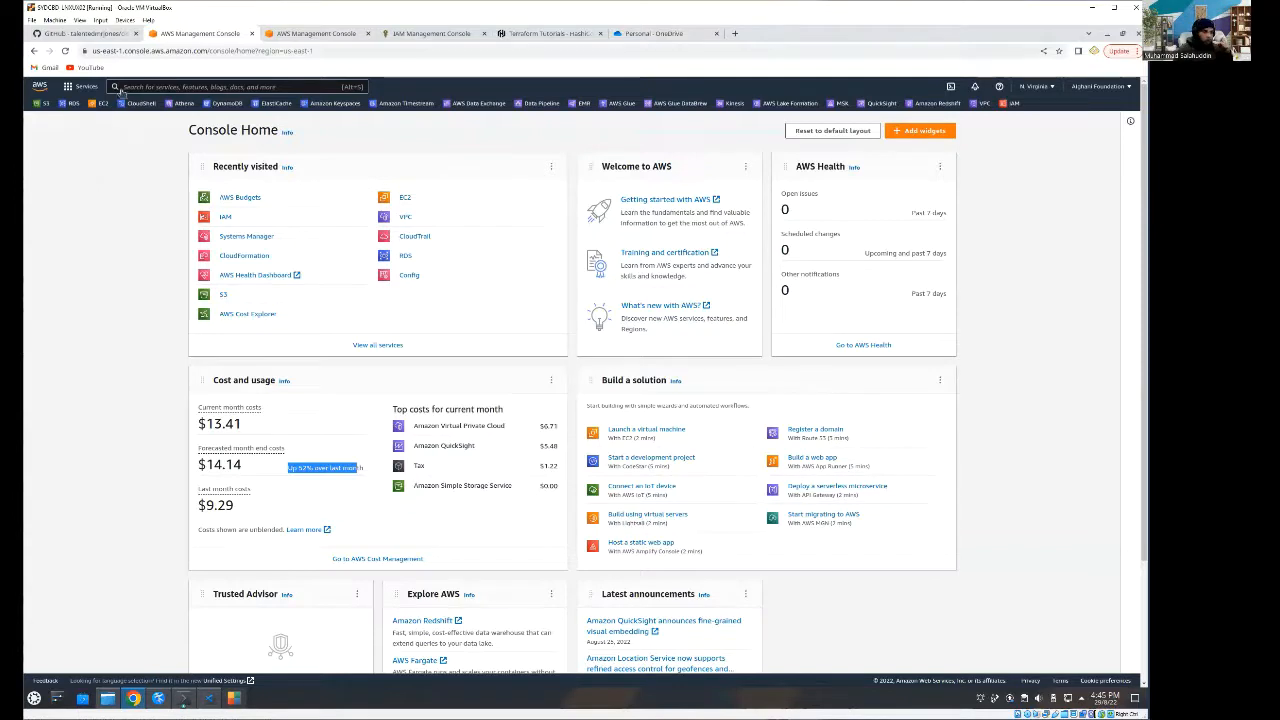
- Search the AWS services for "Billing" and open the Billing service
left_click(176, 88)
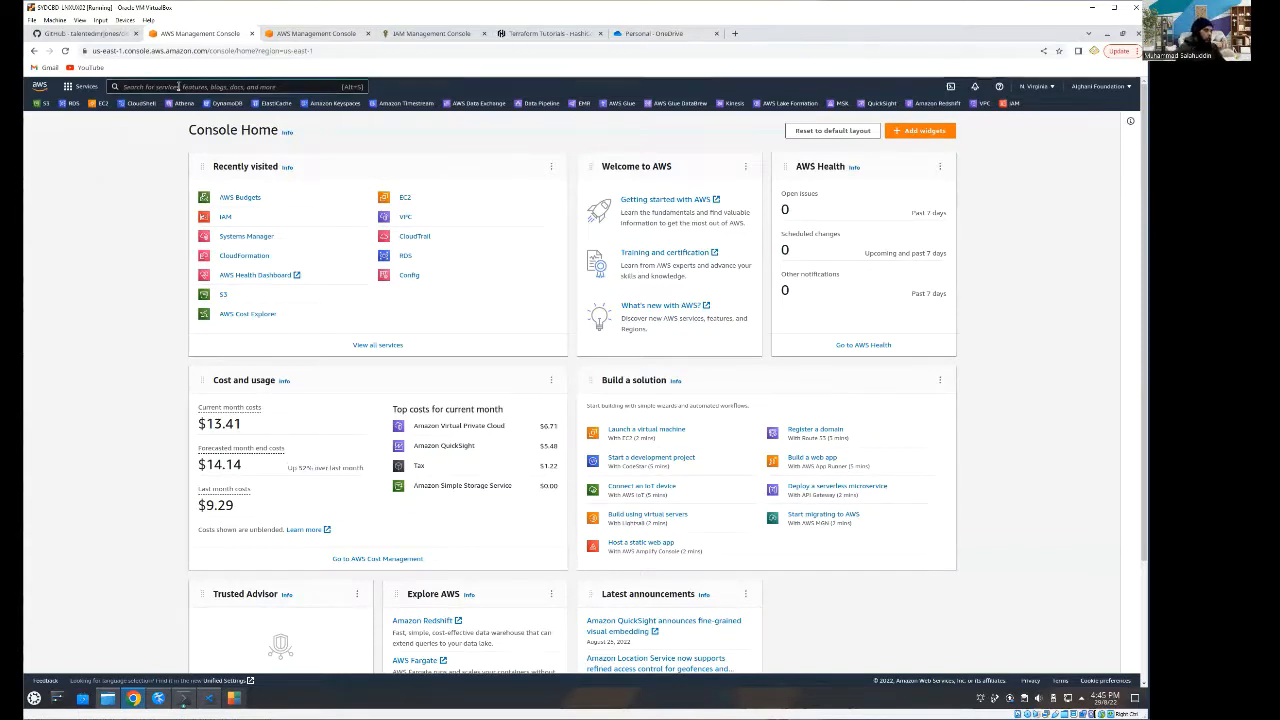
type("billing")
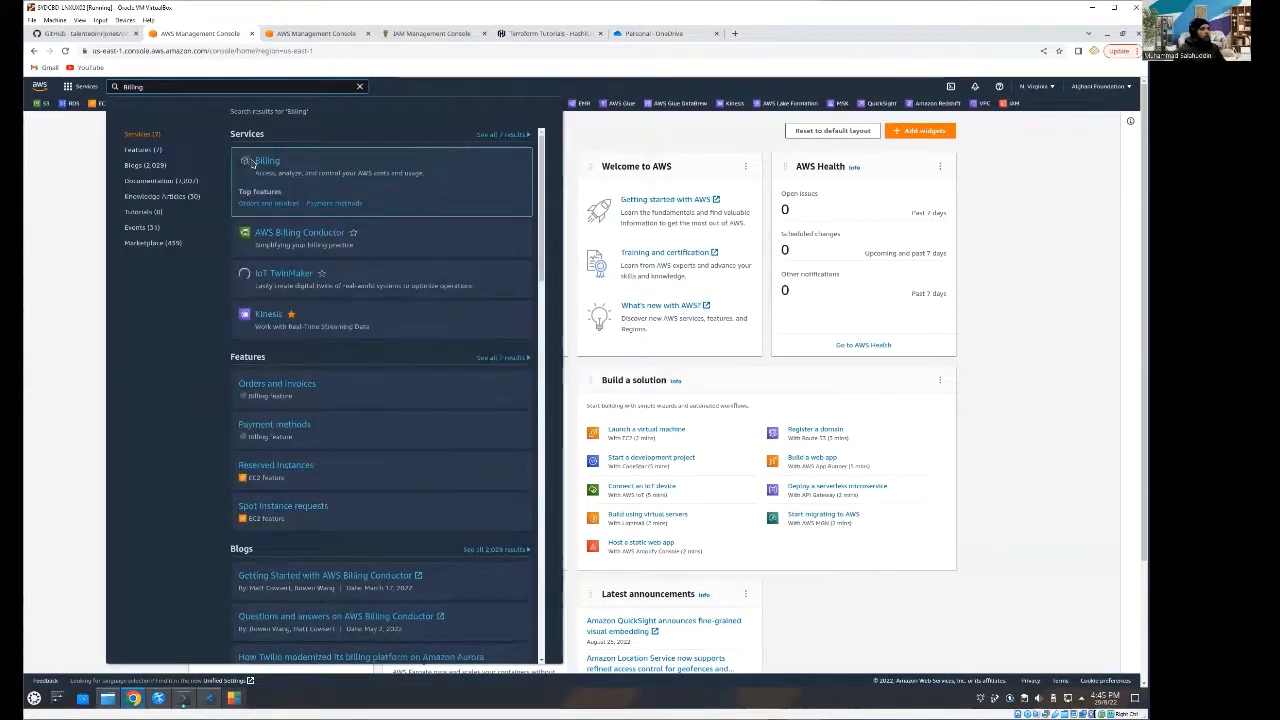
mouse_move(302, 188)
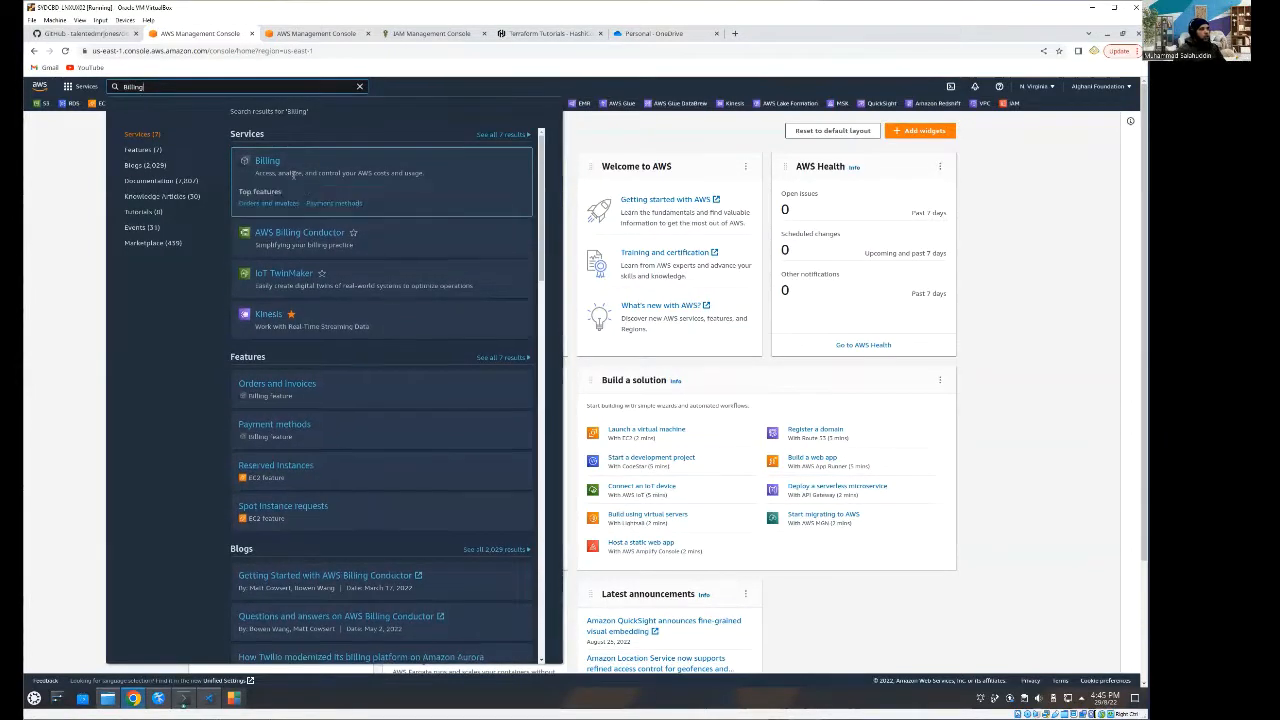
left_click(270, 170)
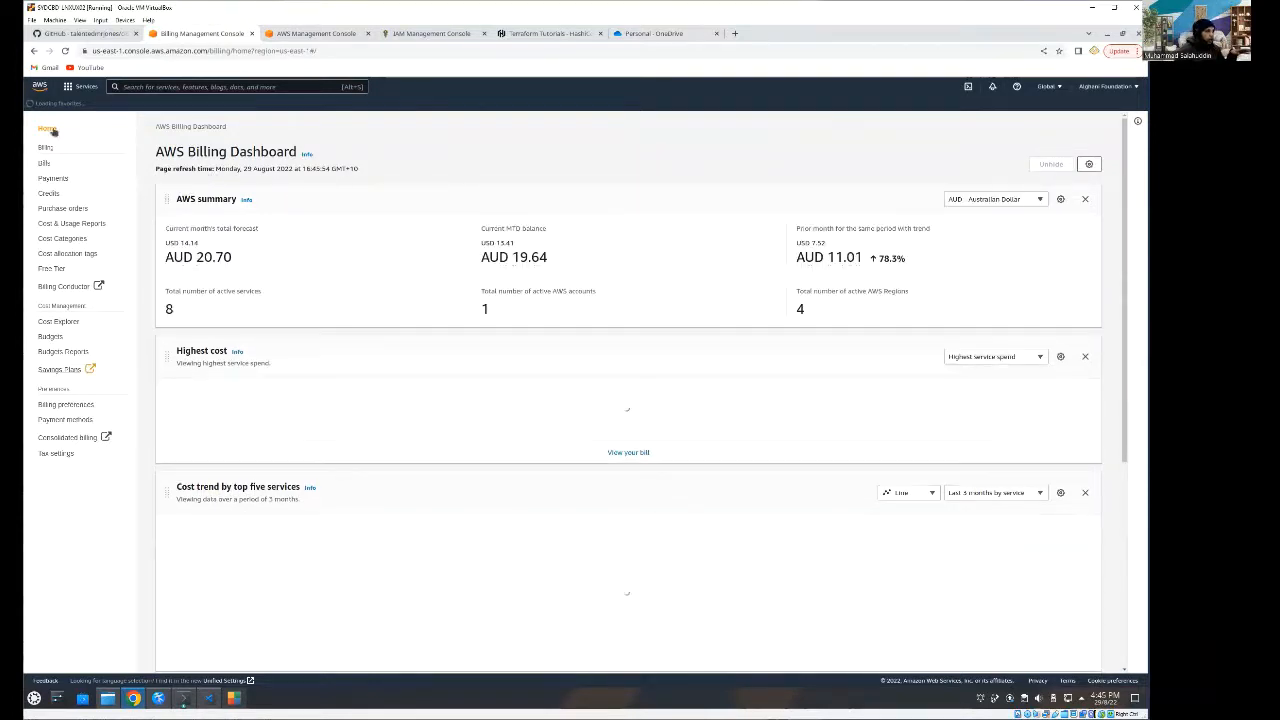
- Review the billing dashboard's AWS summary, highest-cost service and cost trend by top five services
left_click(48, 164)
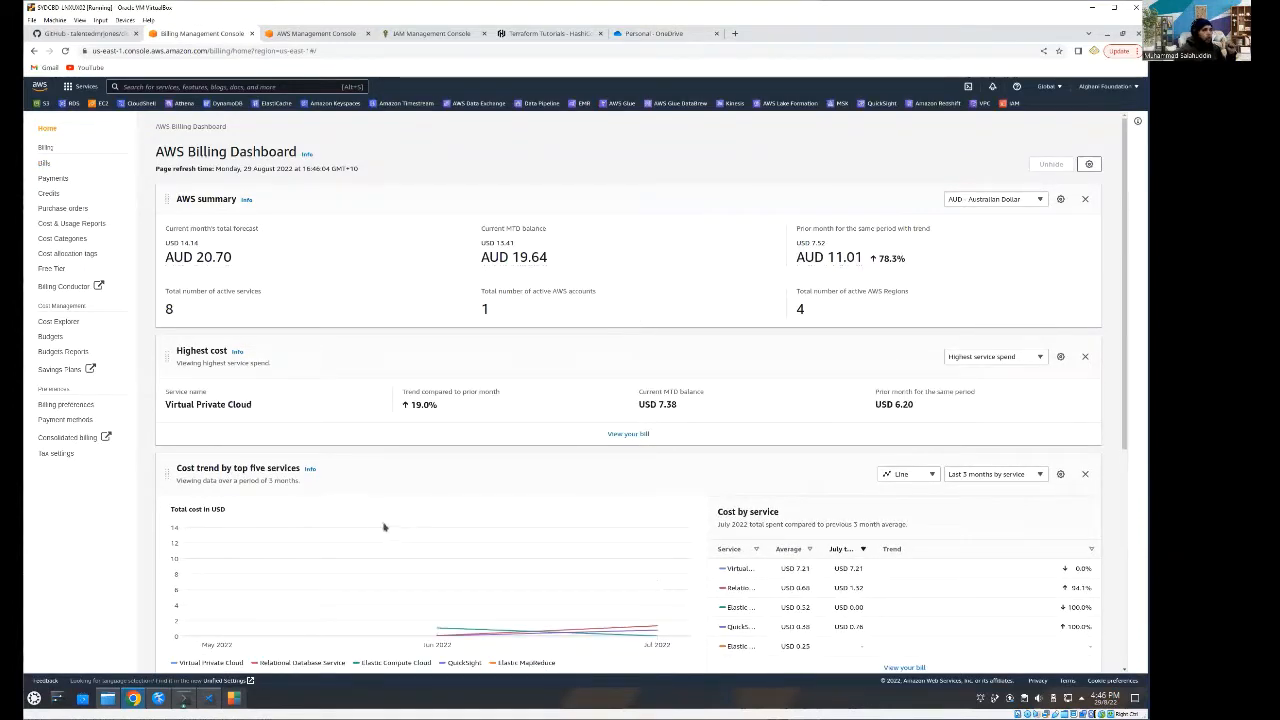
scroll(337, 634, "down", 1)
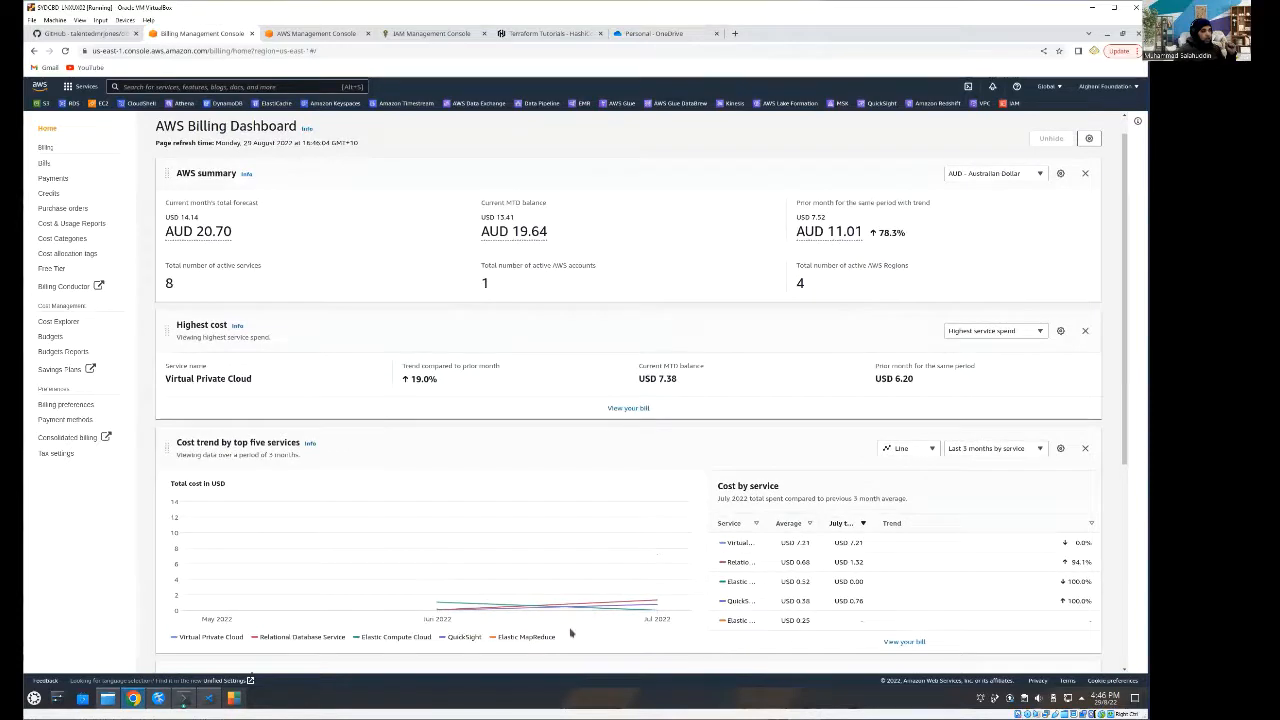
mouse_move(645, 606)
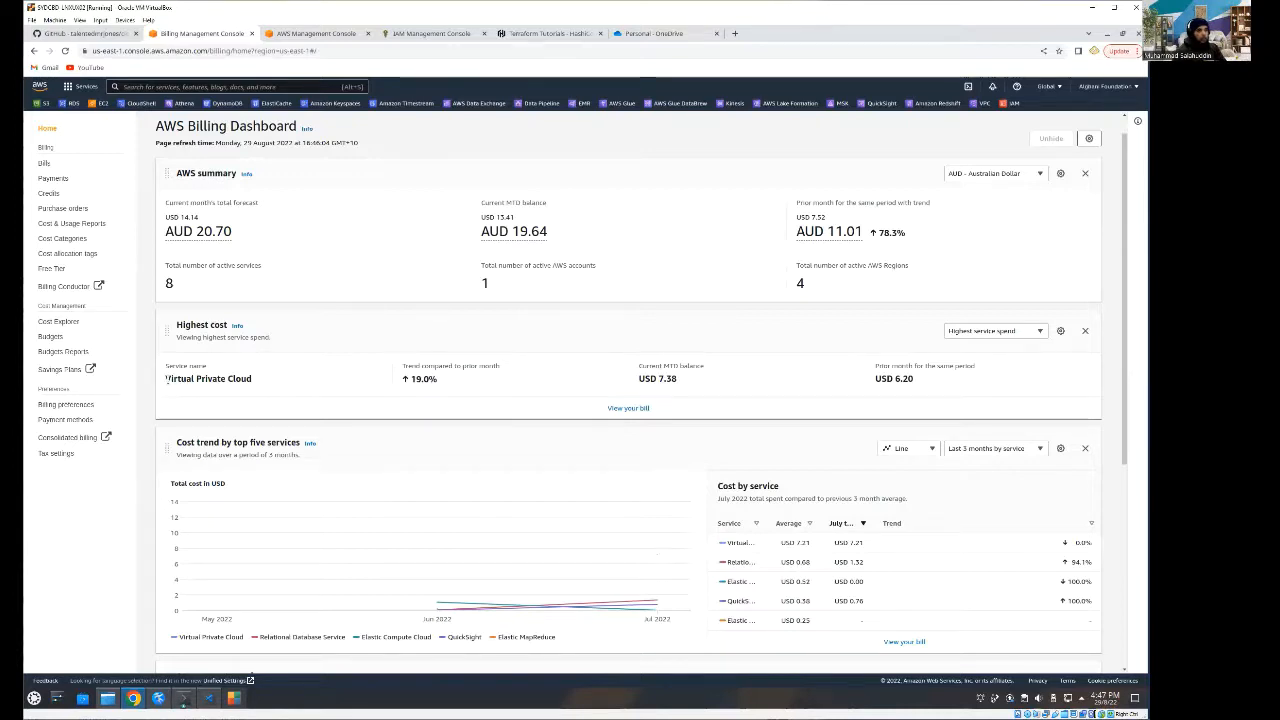
left_click_drag(178, 379, 265, 381)
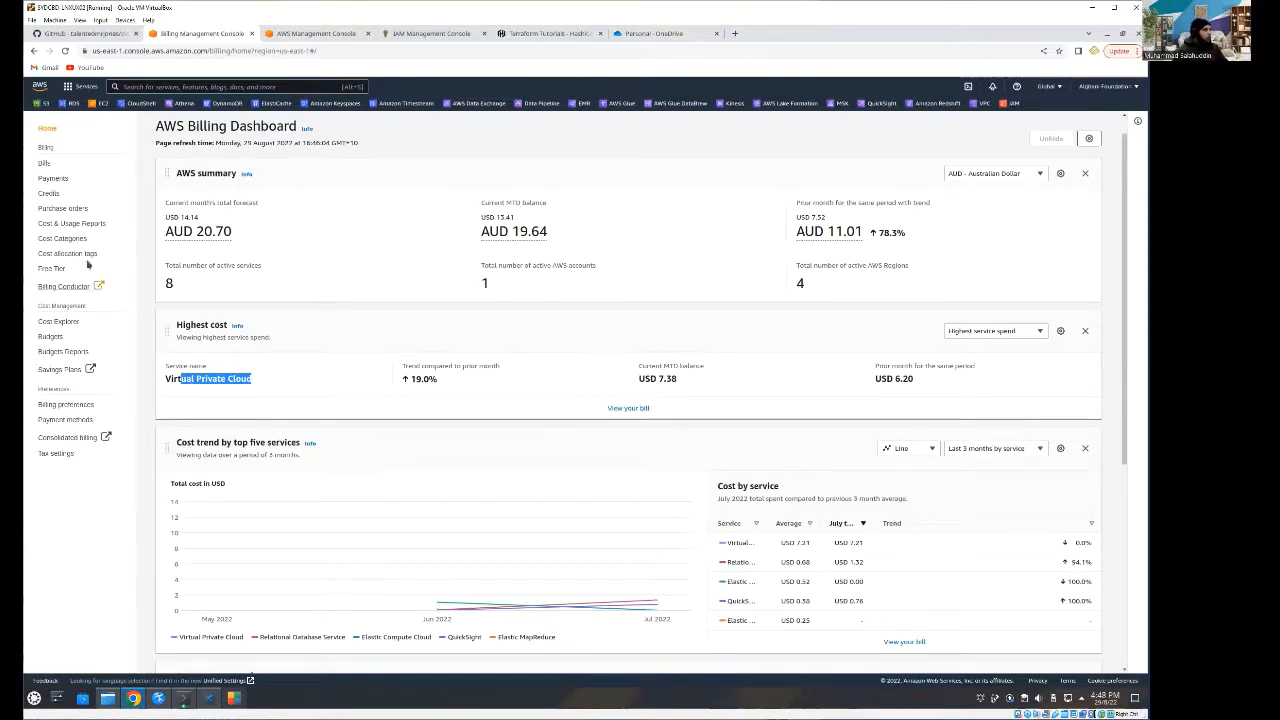
- Open the Budgets overview and inspect the alert thresholds of the Monthly Spending budget
left_click(52, 338)
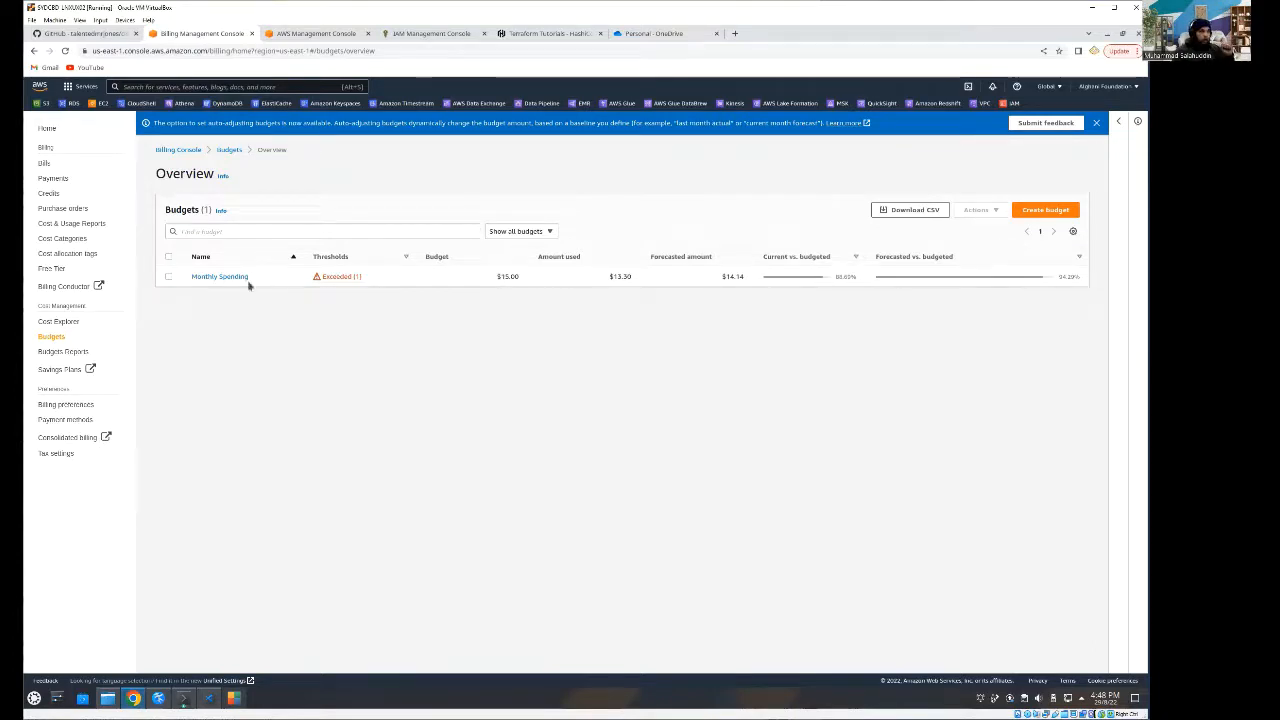
left_click(195, 278)
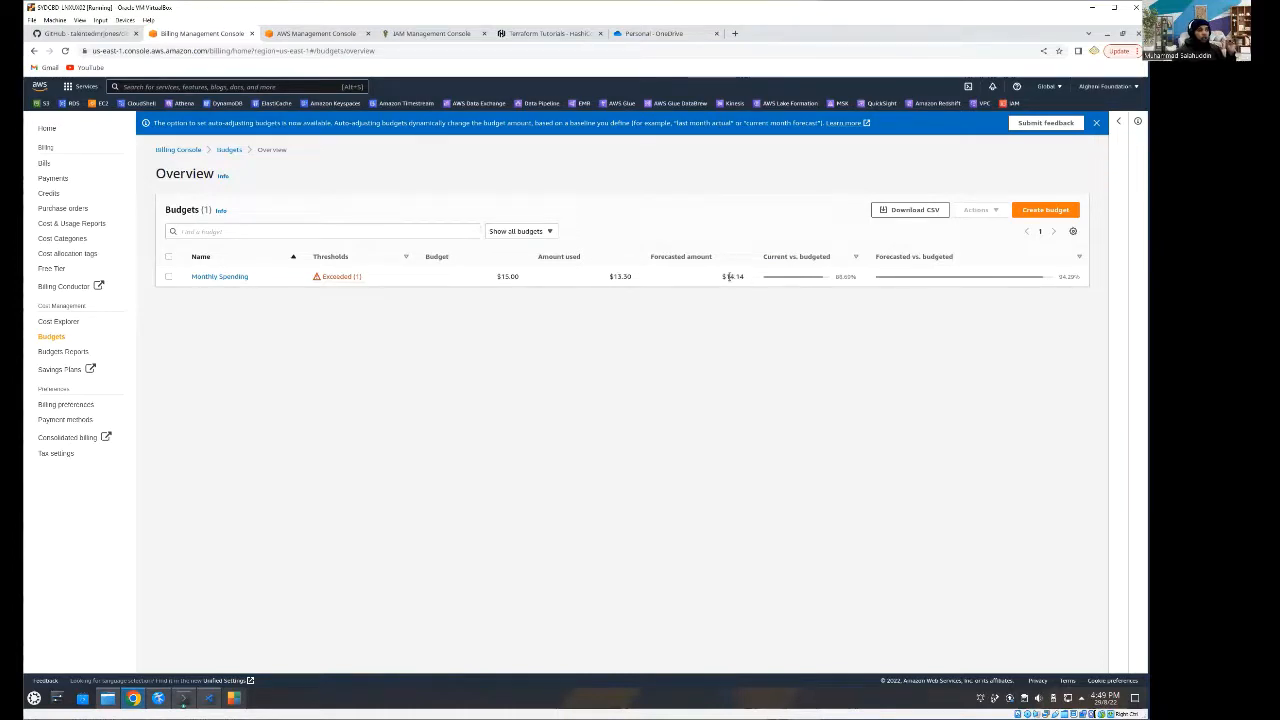
left_click(342, 281)
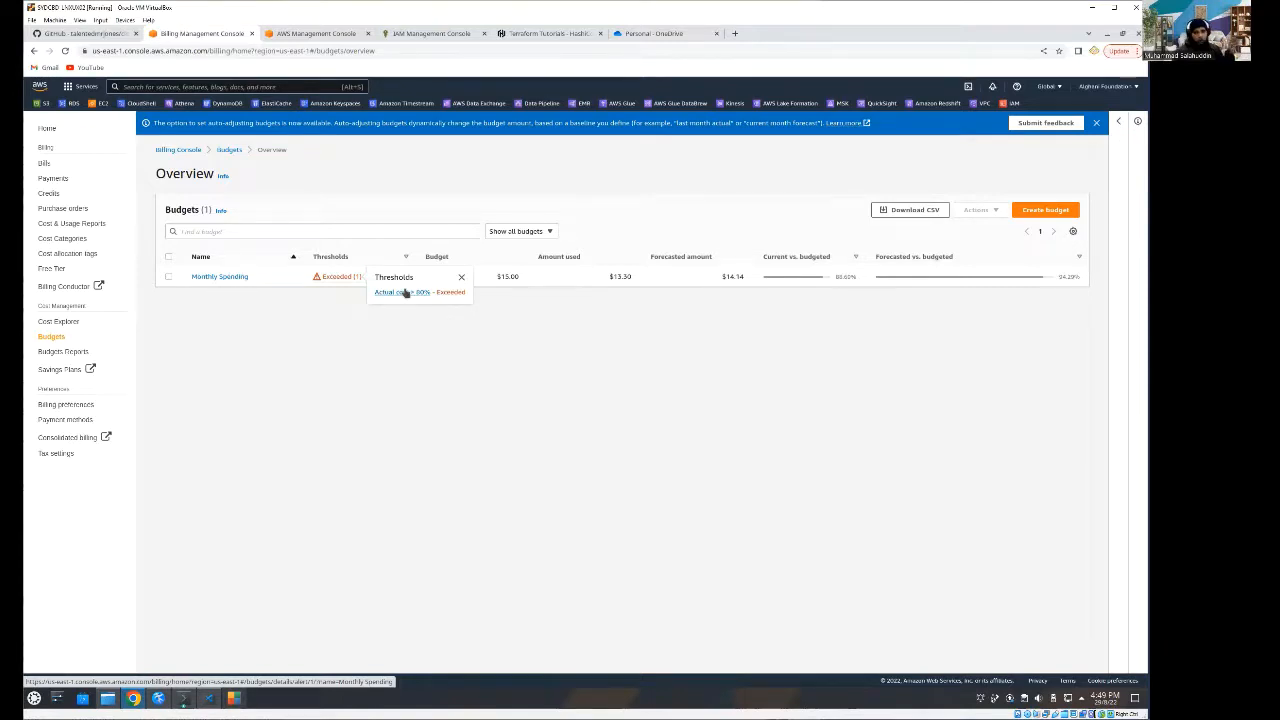
left_click(338, 277)
left_click(338, 279)
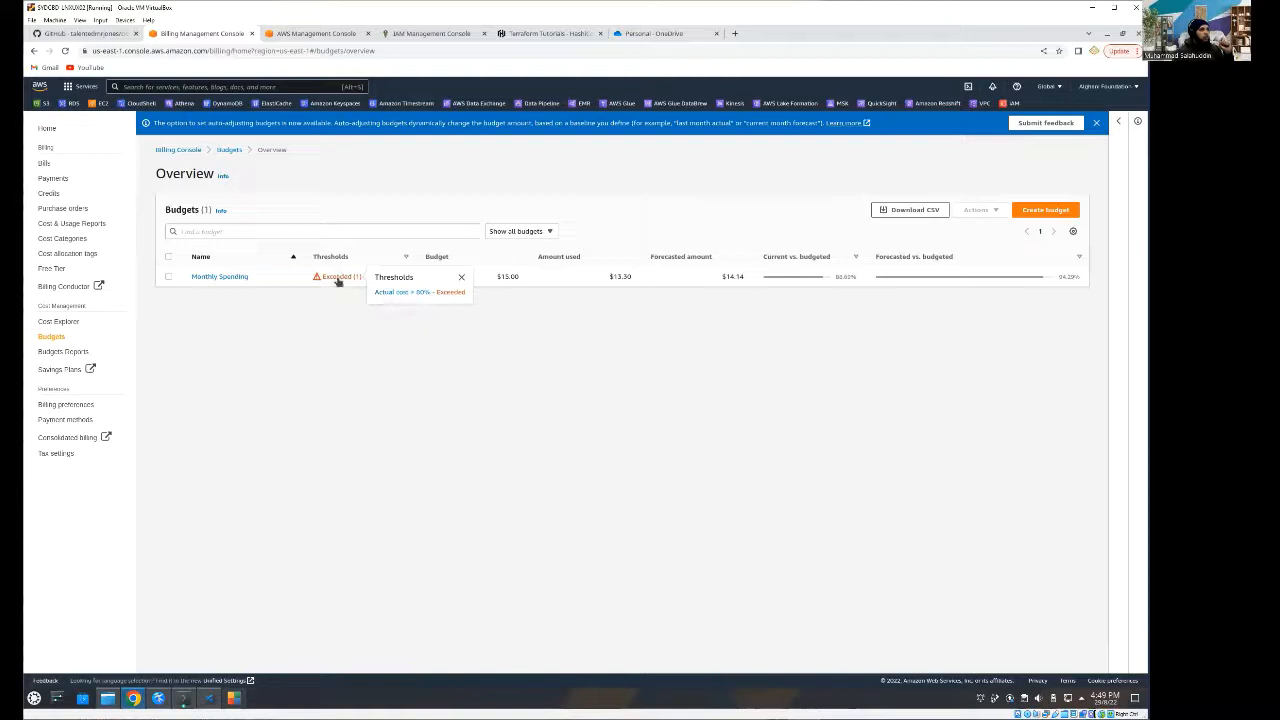
- Open the Monthly Spending budget and examine its details, budget history chart and monthly costs history
left_click(229, 277)
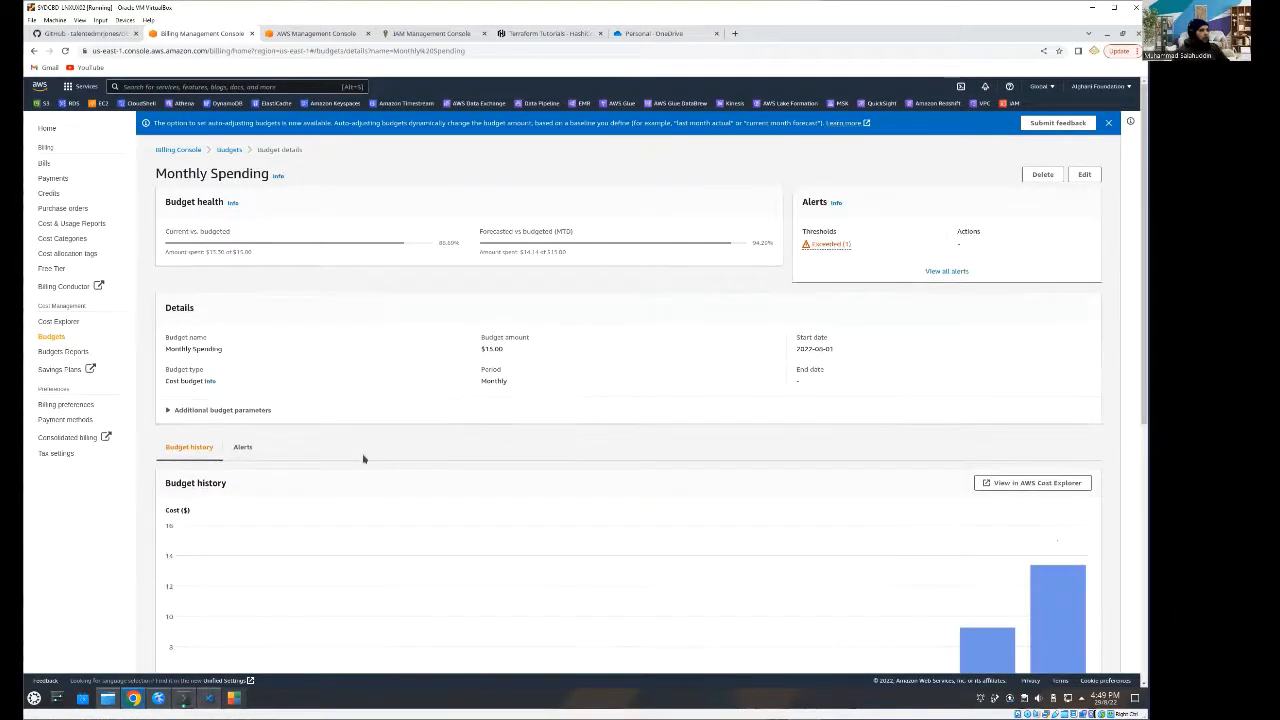
scroll(355, 448, "down", 2)
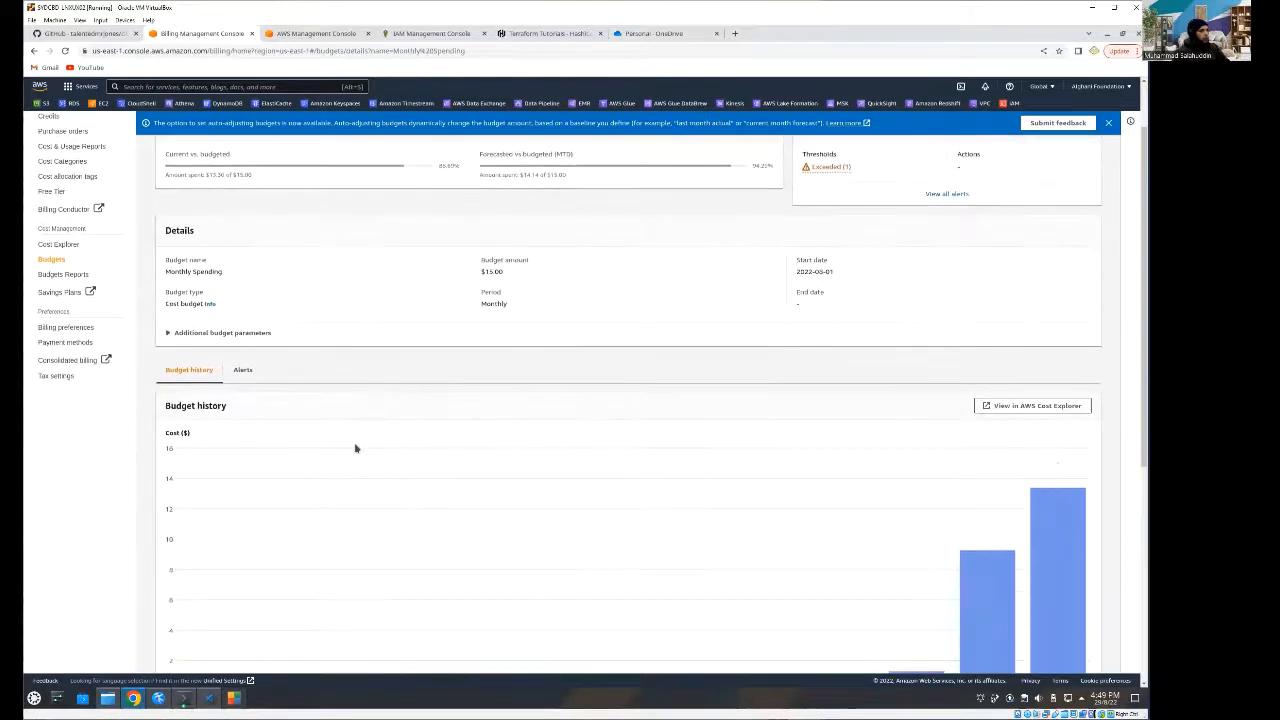
scroll(355, 448, "down", 1)
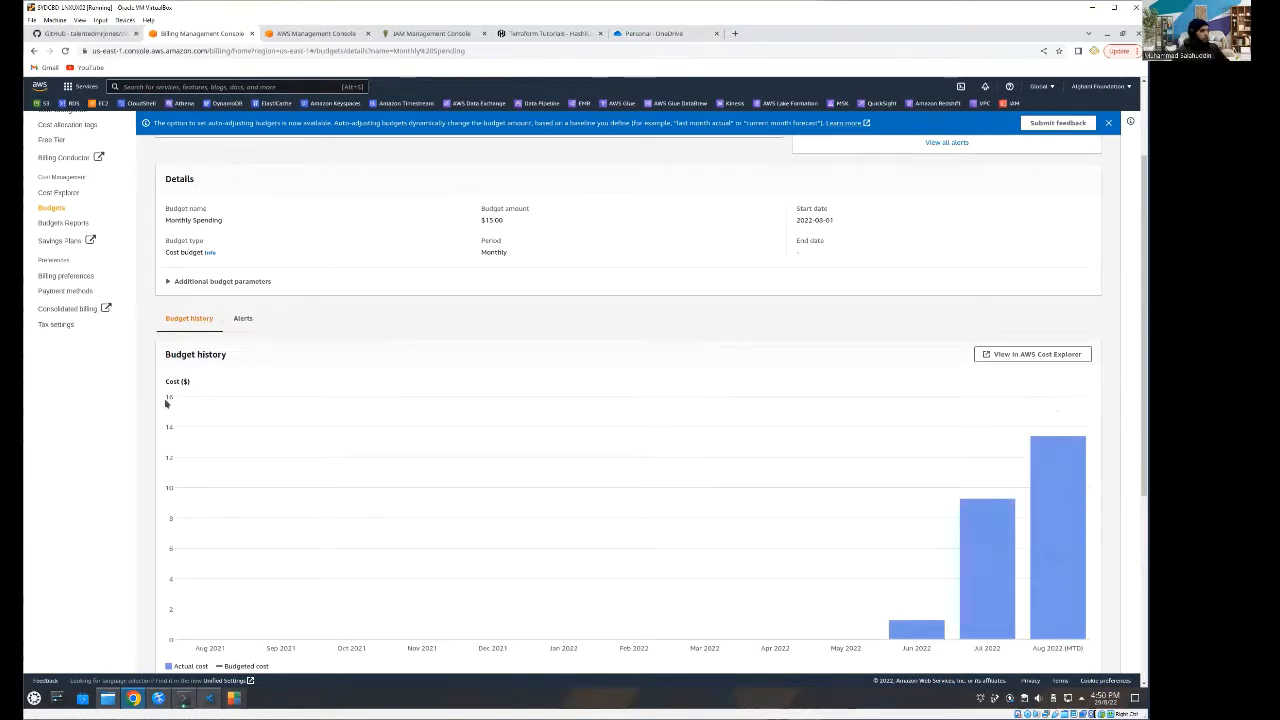
scroll(166, 403, "down", 2)
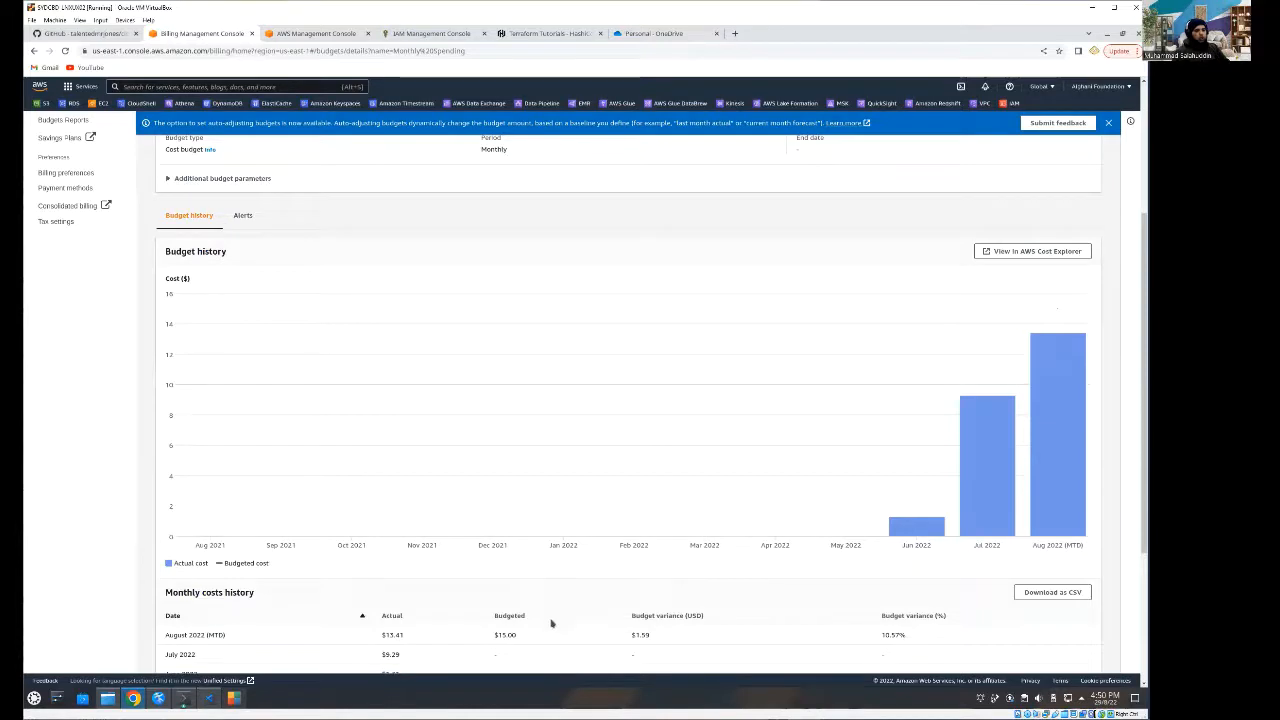
scroll(604, 631, "down", 1)
scroll(604, 631, "down", 2)
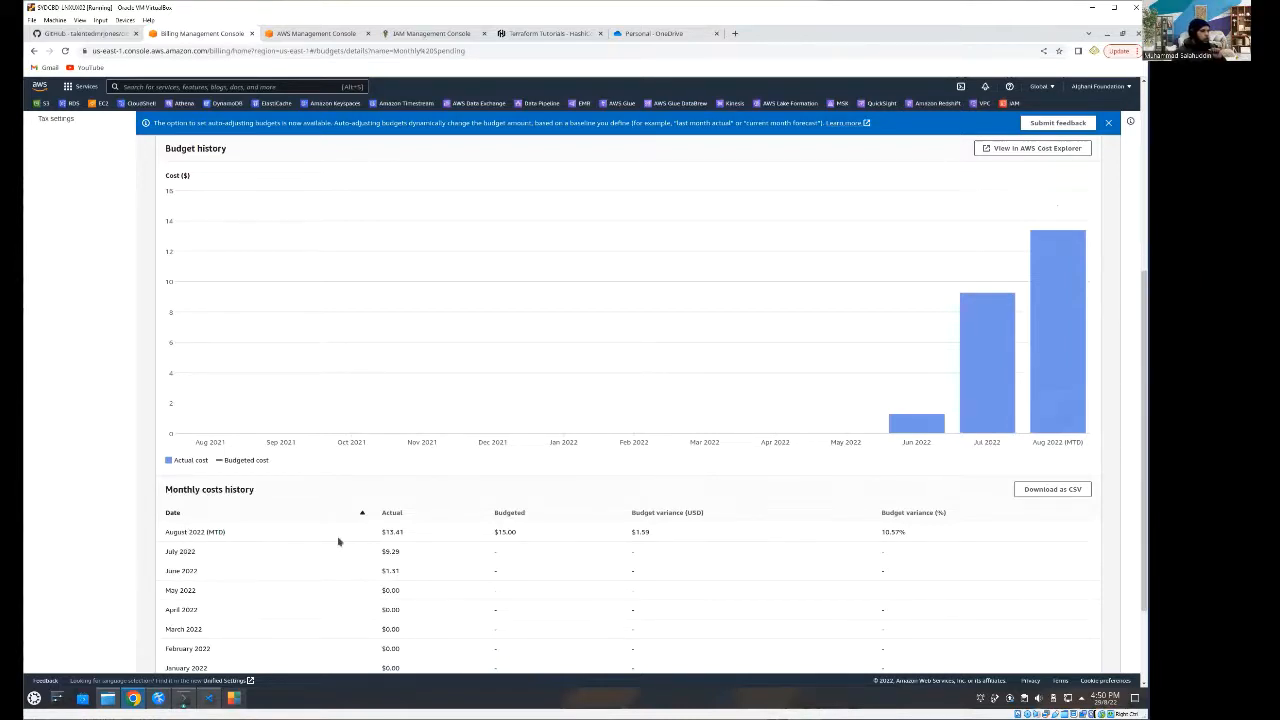
scroll(557, 543, "up", 3)
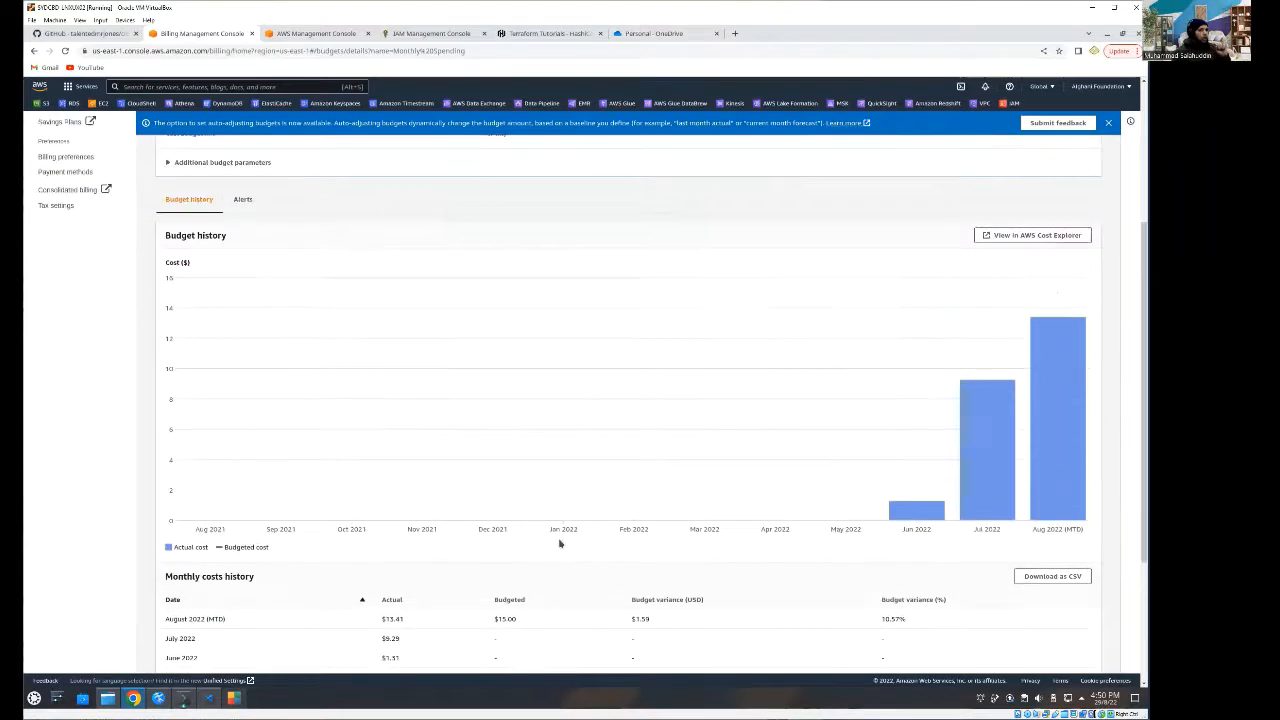
scroll(559, 543, "up", 1)
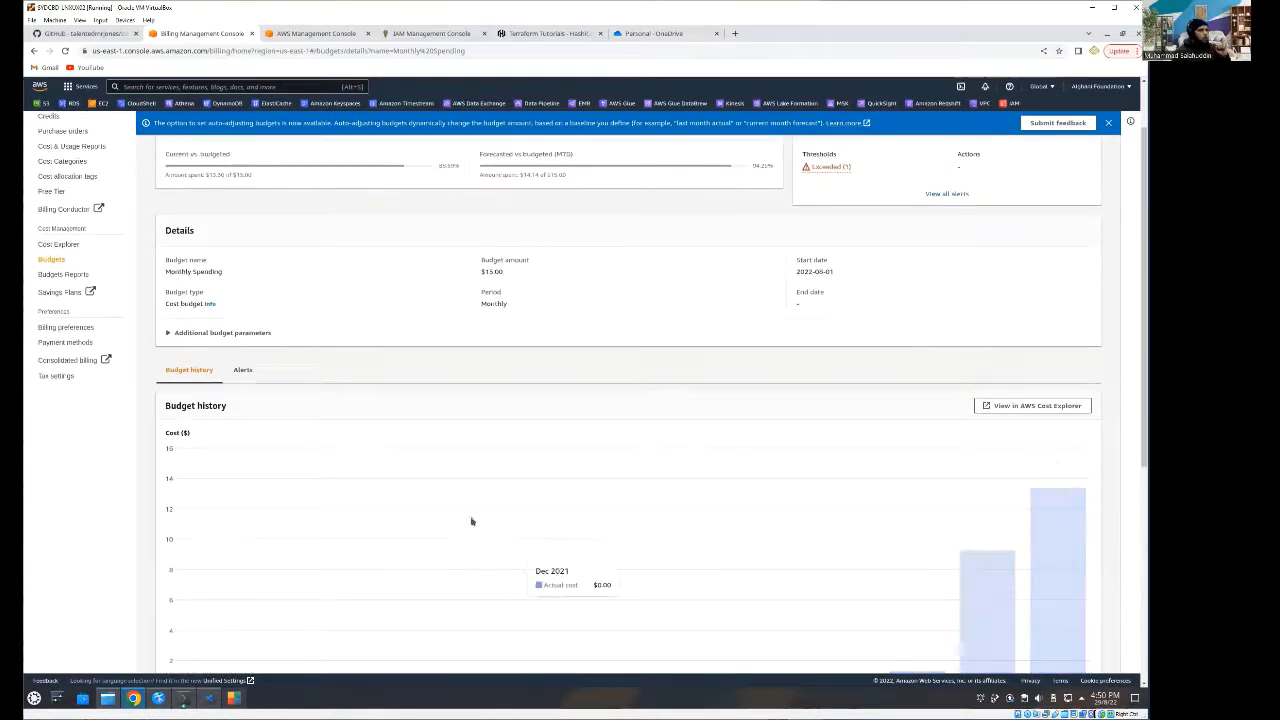
scroll(420, 290, "up", 1)
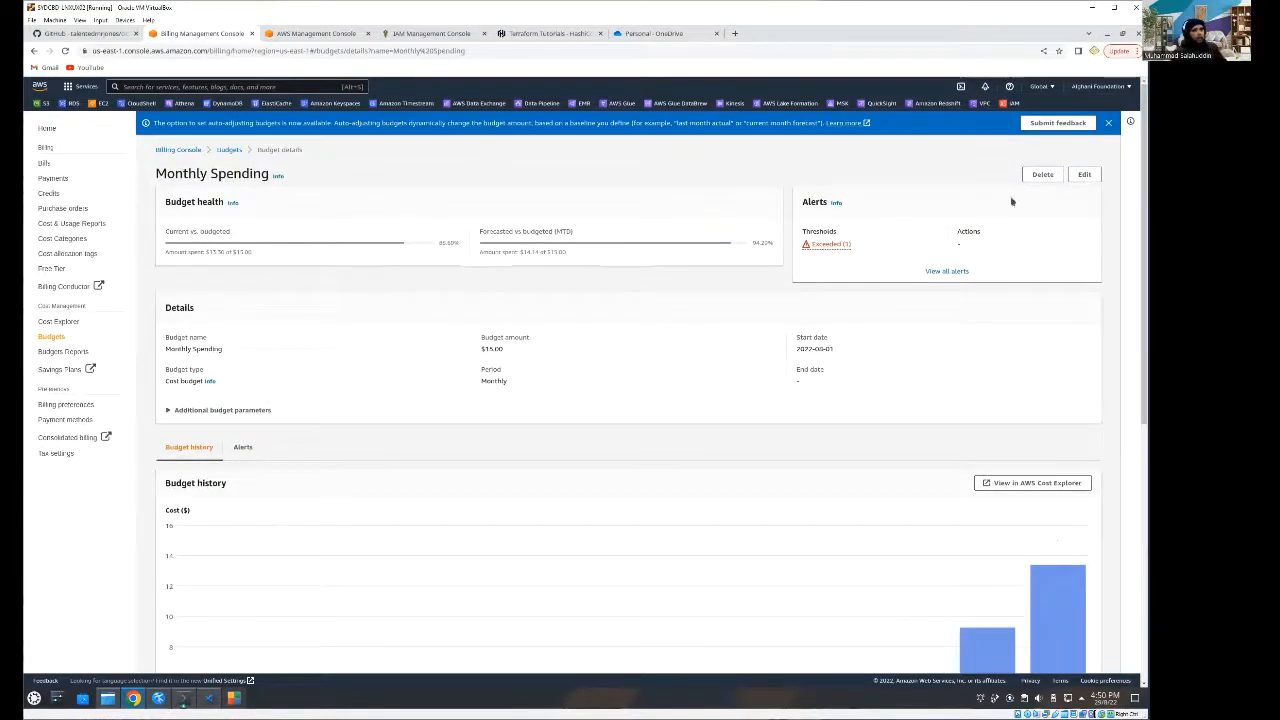
- Open the Monthly Spending budget for editing, close the budget preview and review its period, renewal type, budgeting method, amount and scope settings
left_click(1083, 177)
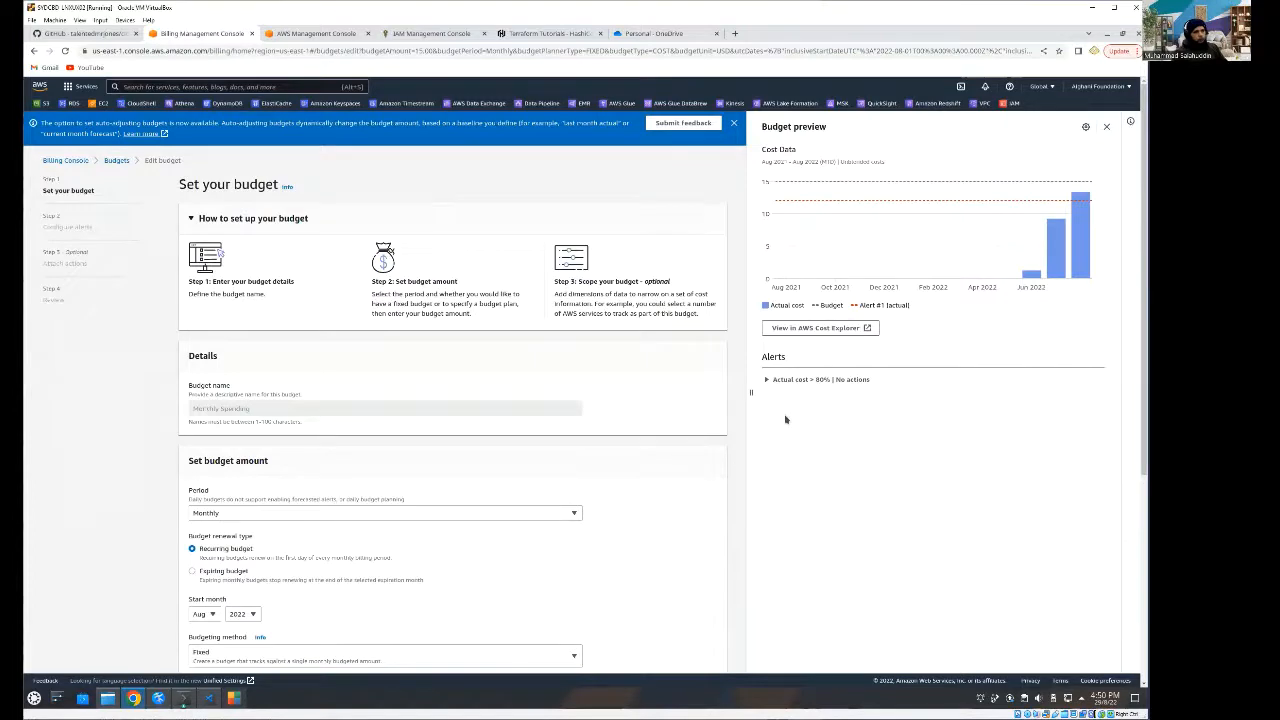
left_click(1106, 131)
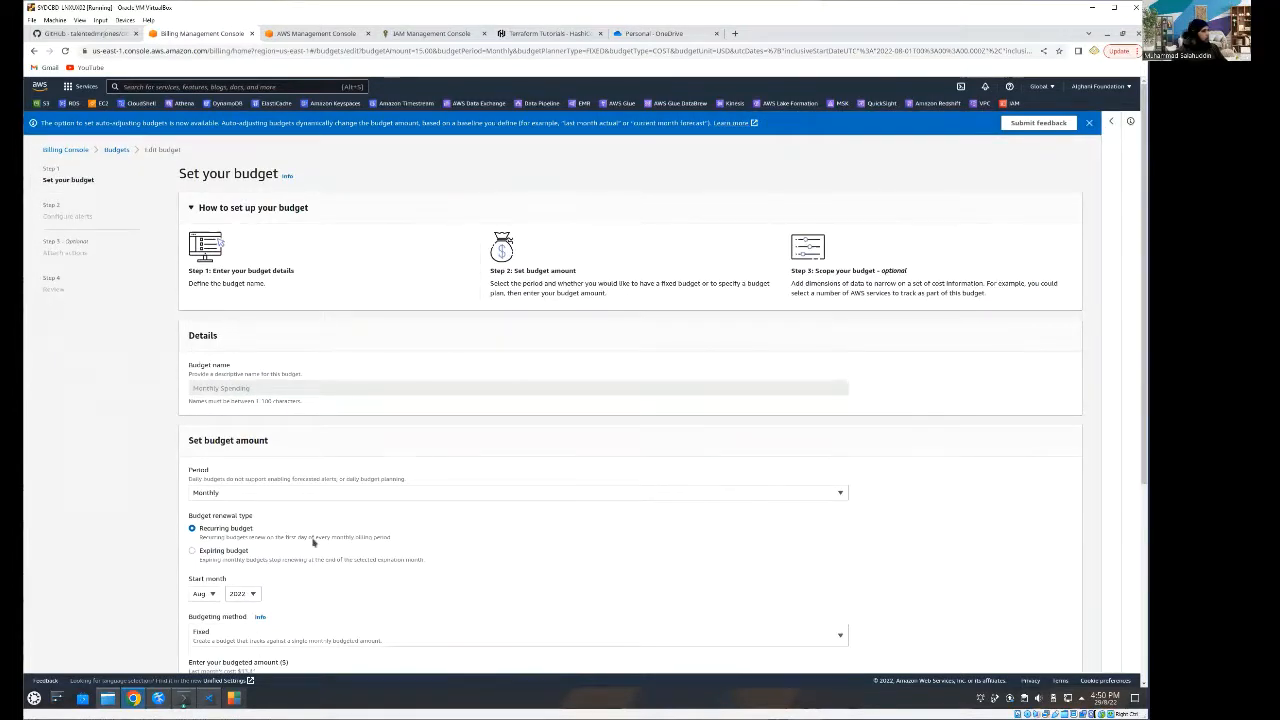
scroll(313, 541, "down", 1)
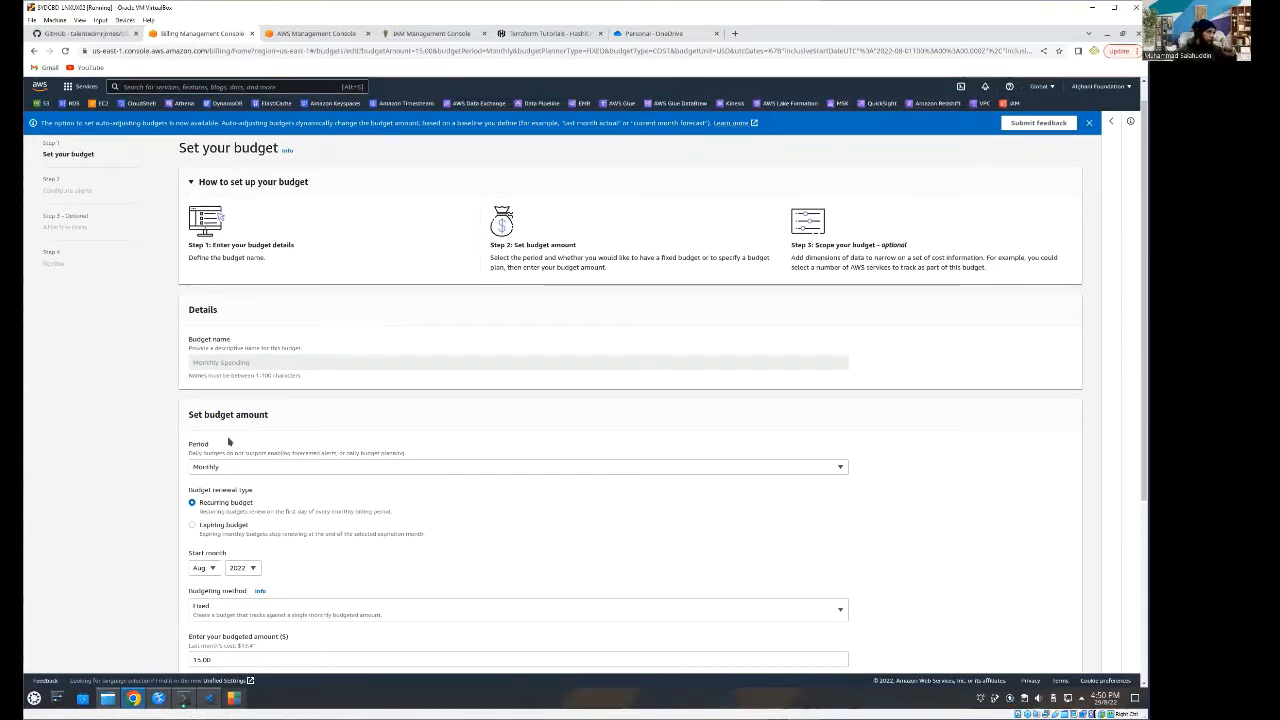
scroll(249, 440, "down", 1)
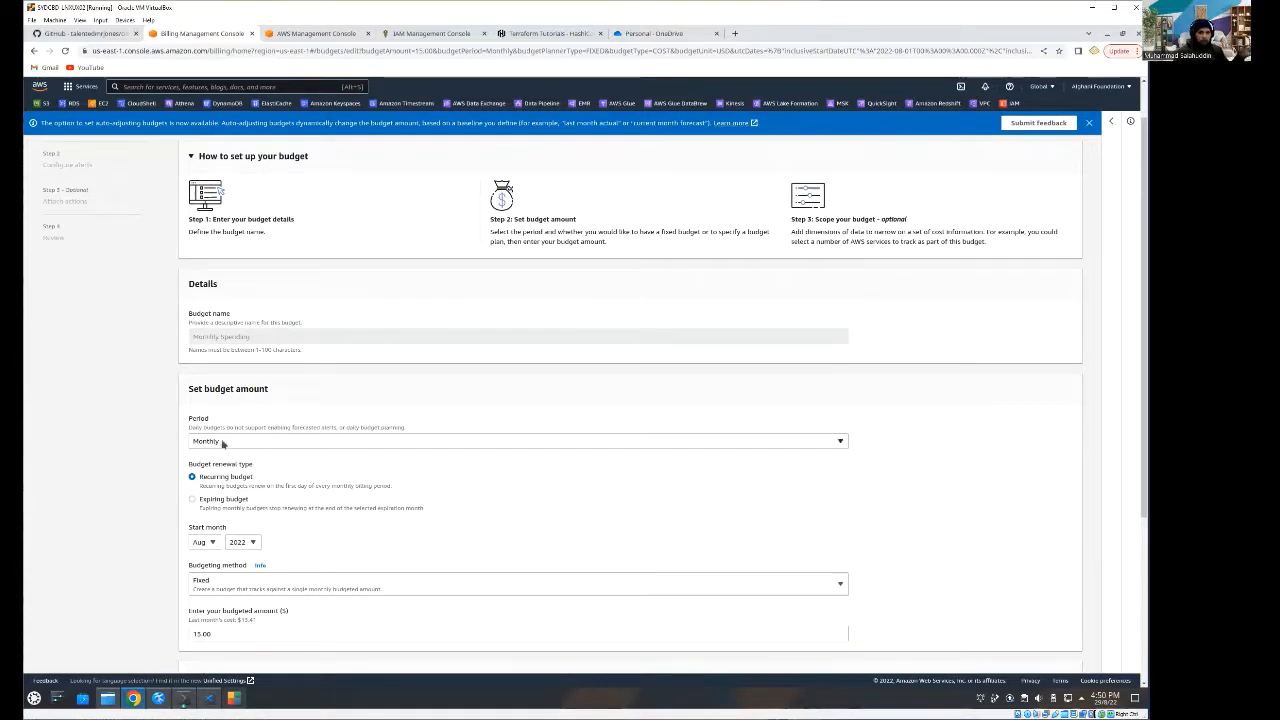
scroll(222, 443, "down", 1)
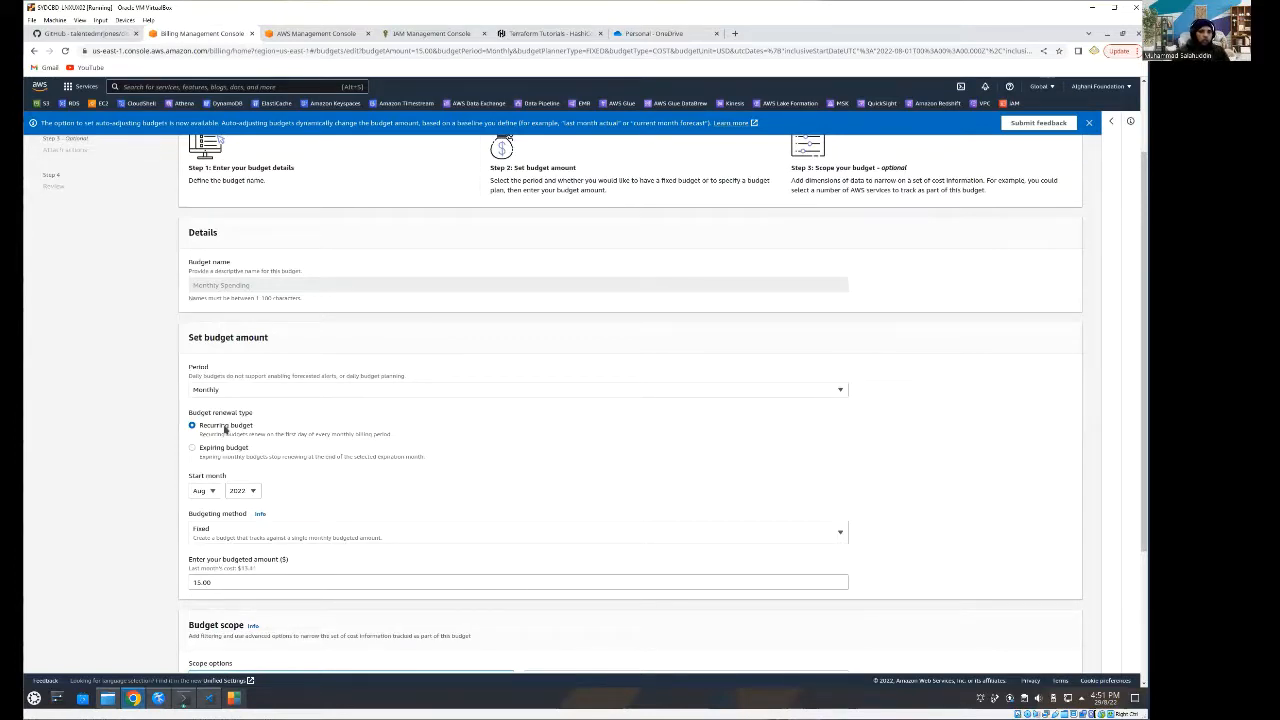
scroll(235, 485, "down", 1)
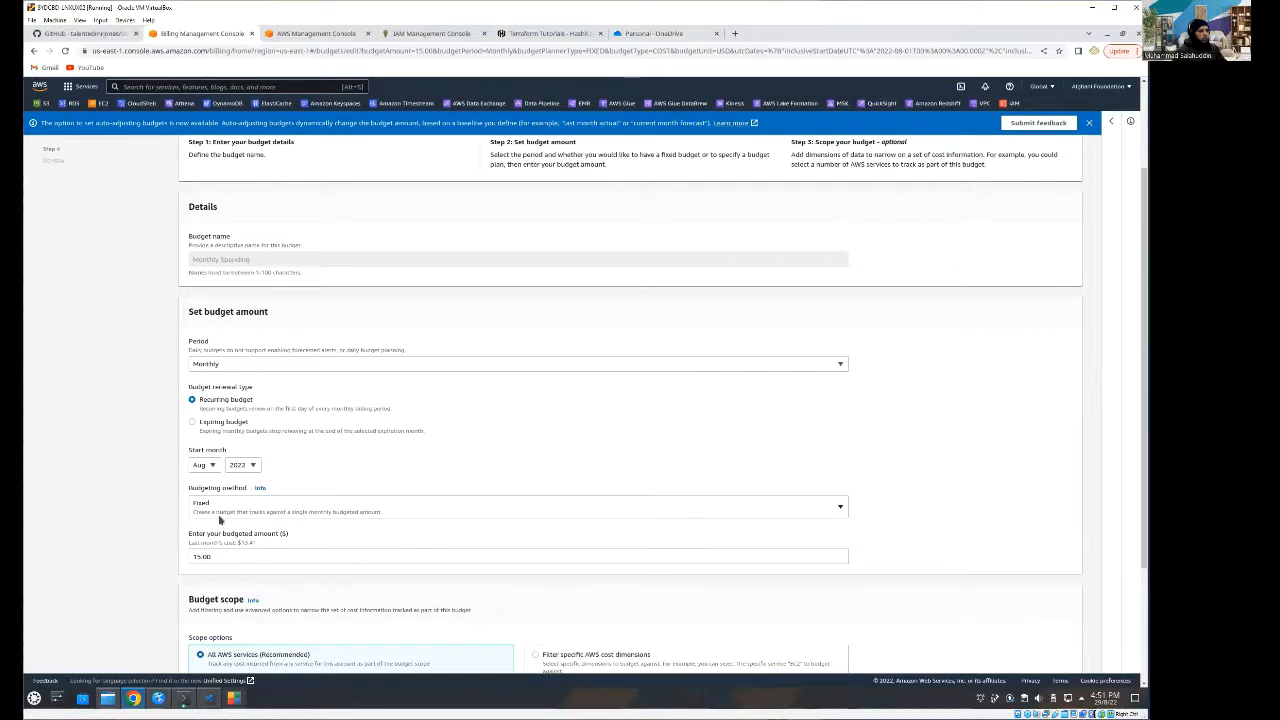
scroll(212, 540, "down", 1)
scroll(212, 520, "down", 1)
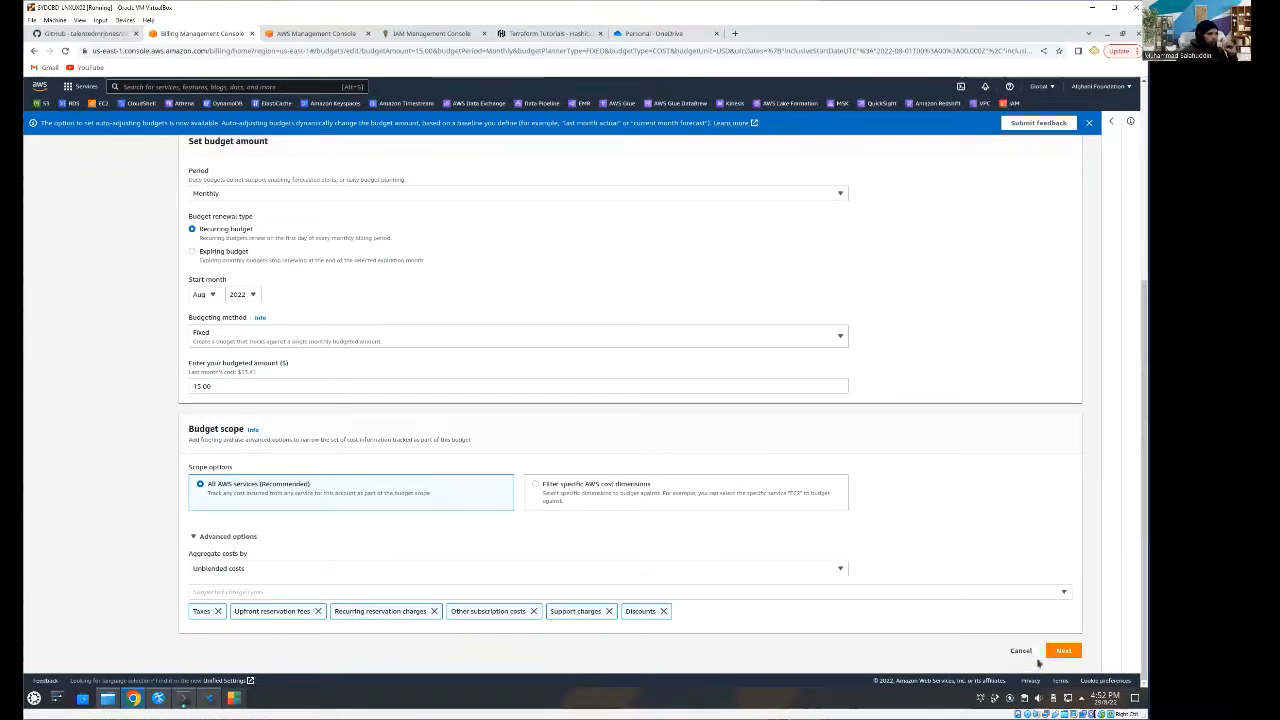
- Proceed to the alert configuration, examine Alert #1's threshold, recipients and trigger options, and cancel the budget edit
left_click(1070, 650)
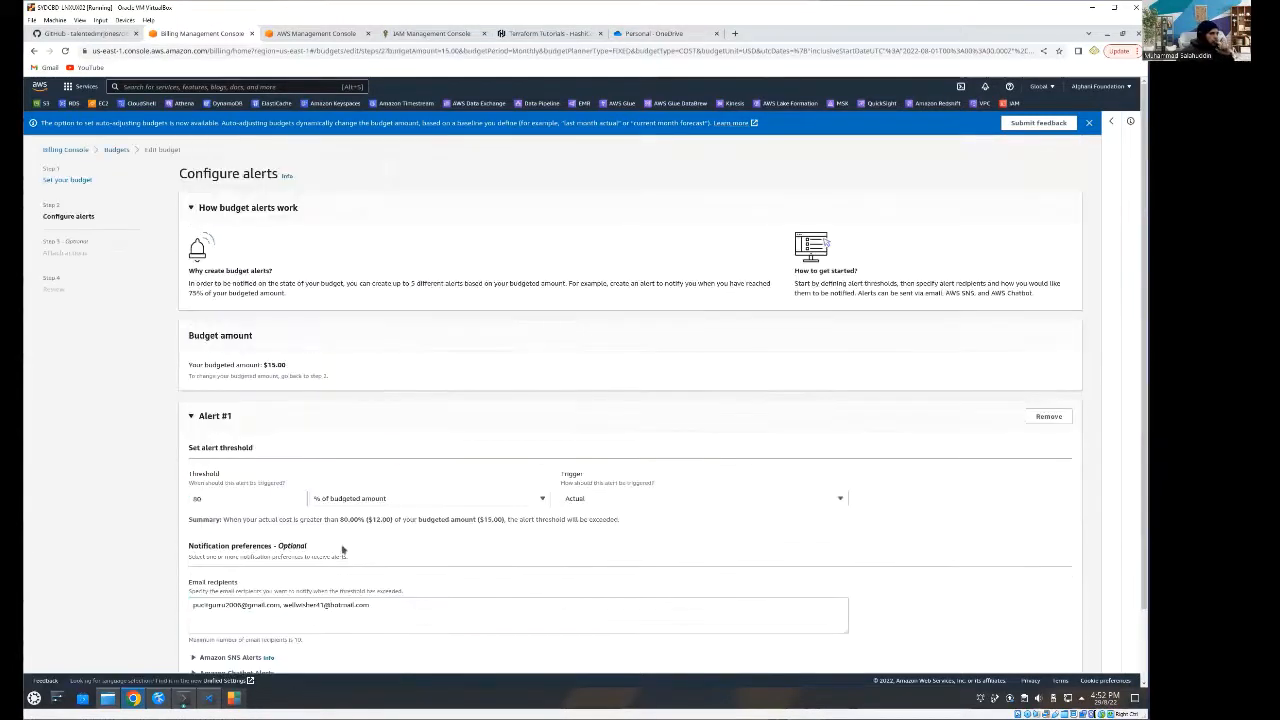
scroll(131, 457, "down", 1)
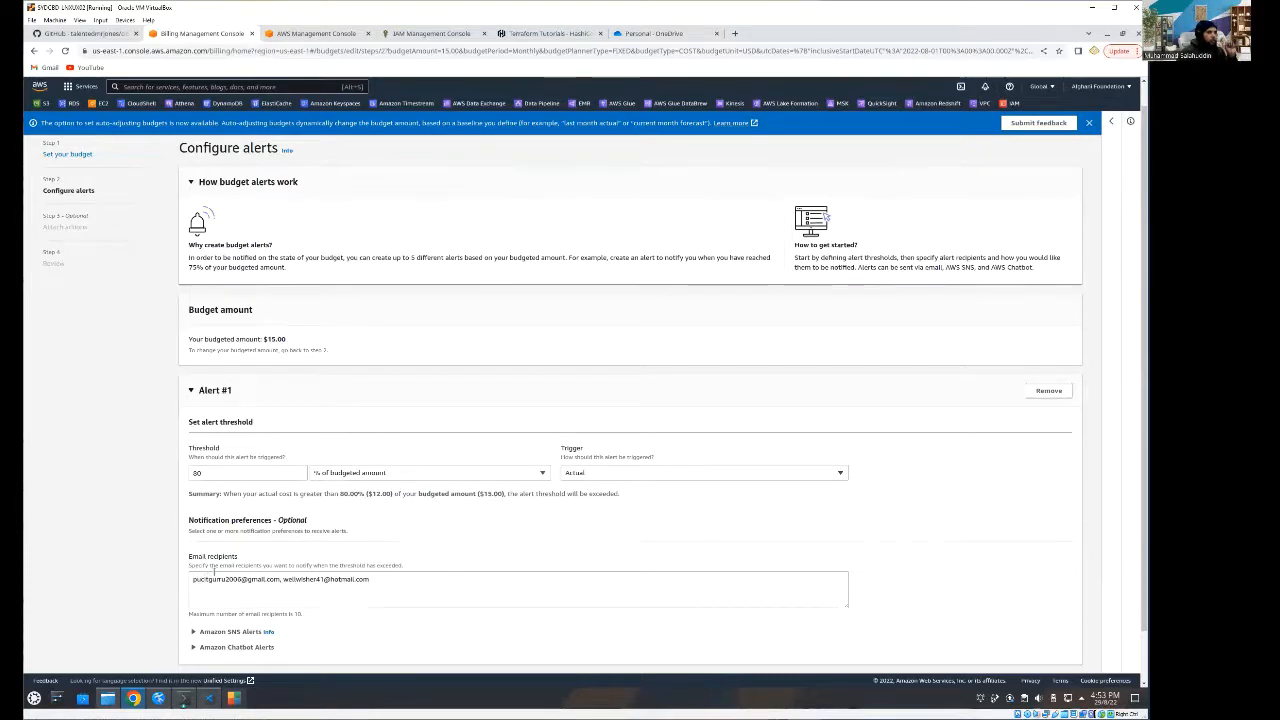
scroll(215, 568, "down", 1)
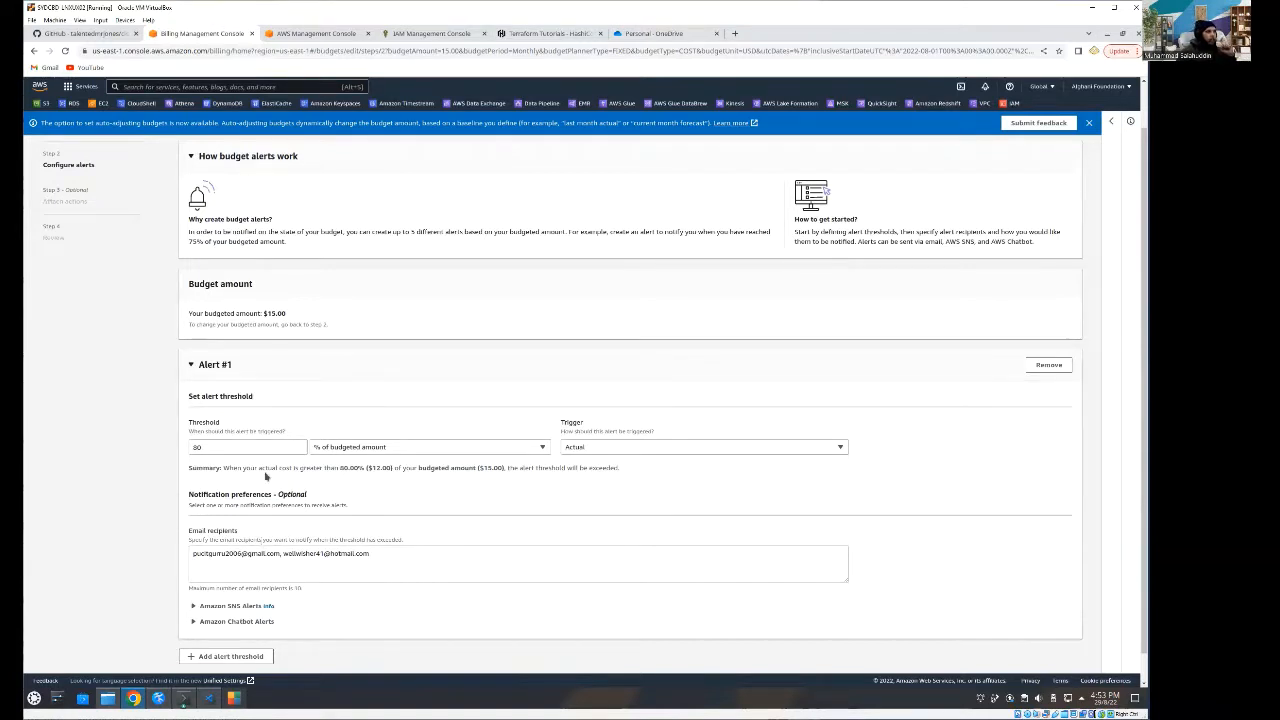
scroll(185, 511, "up", 2)
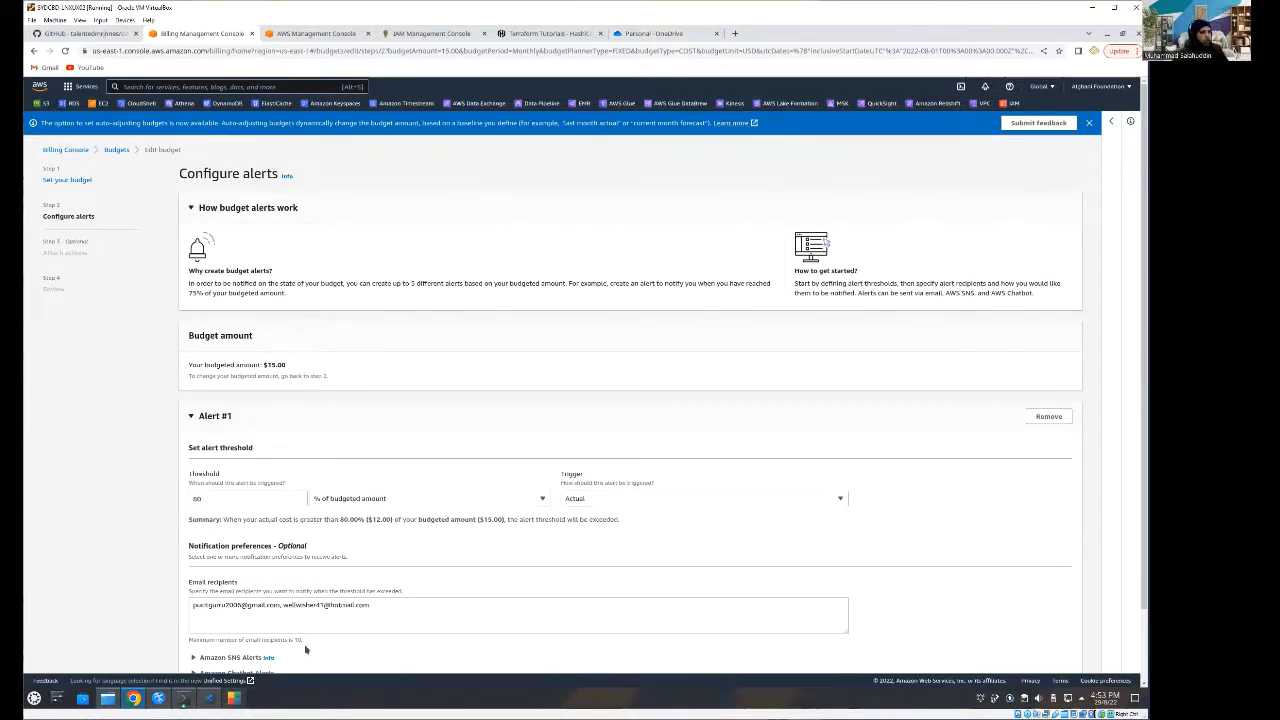
left_click(636, 501)
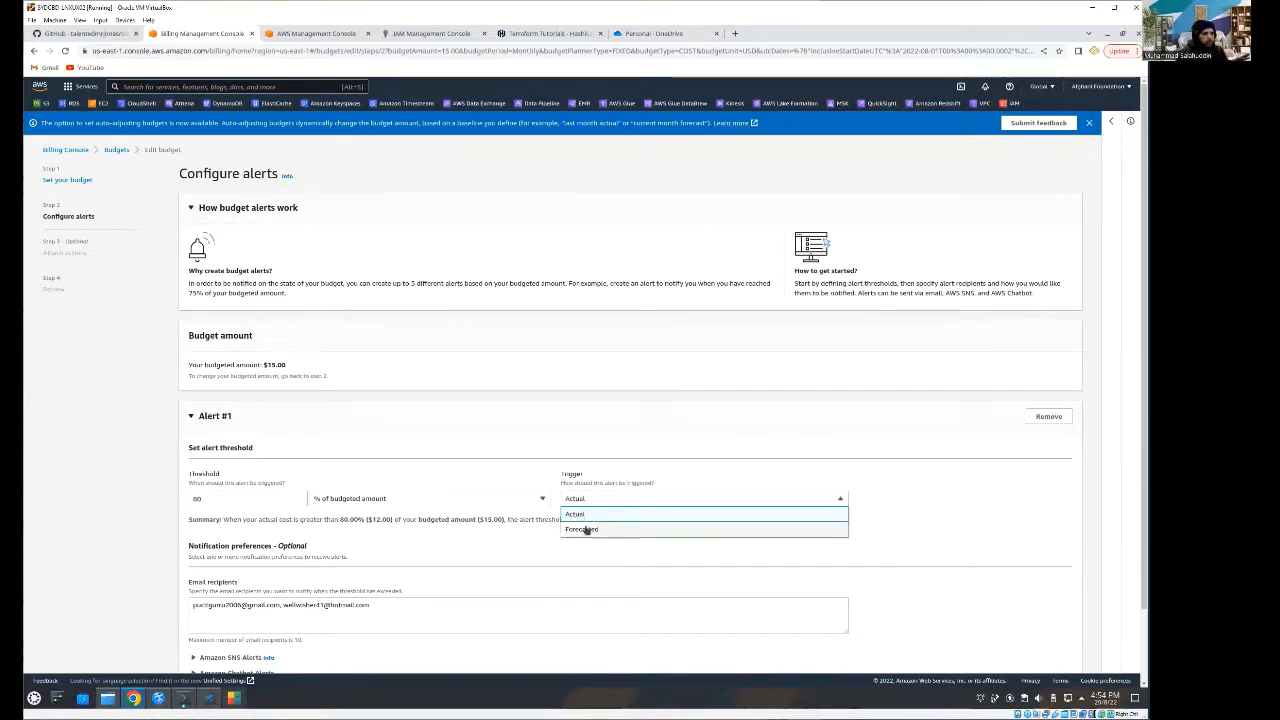
scroll(603, 585, "down", 1)
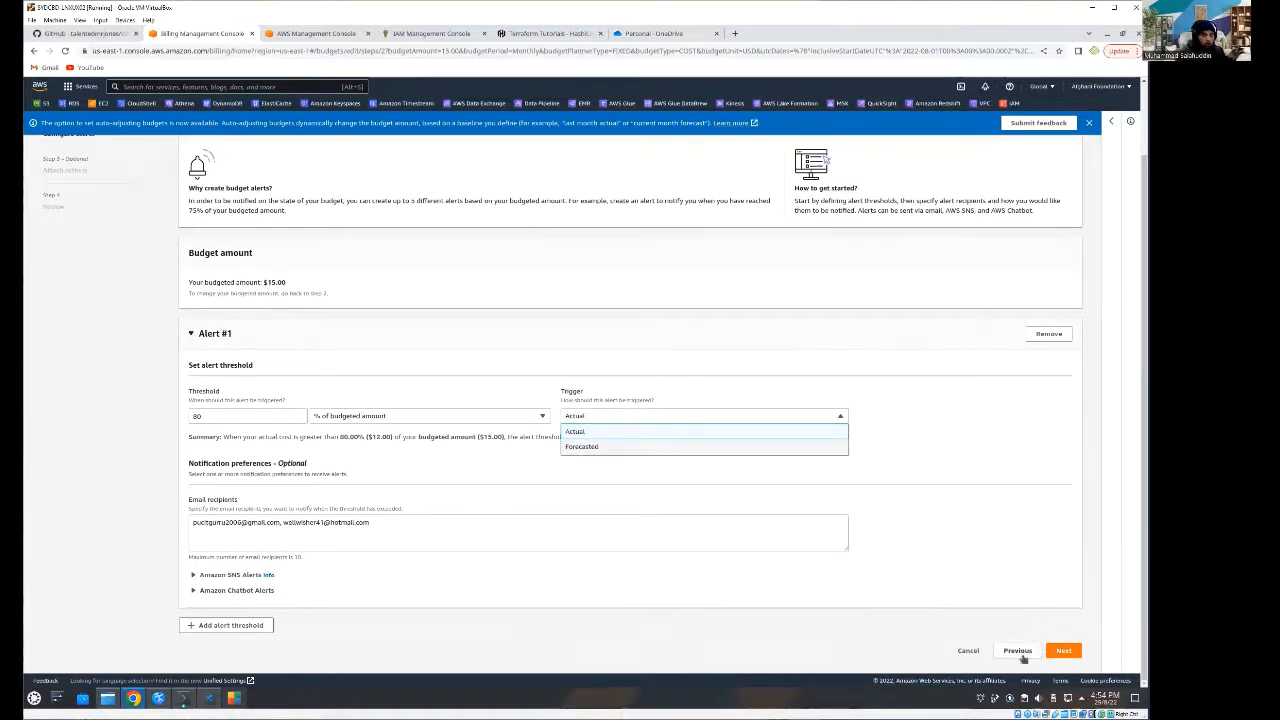
left_click(966, 650)
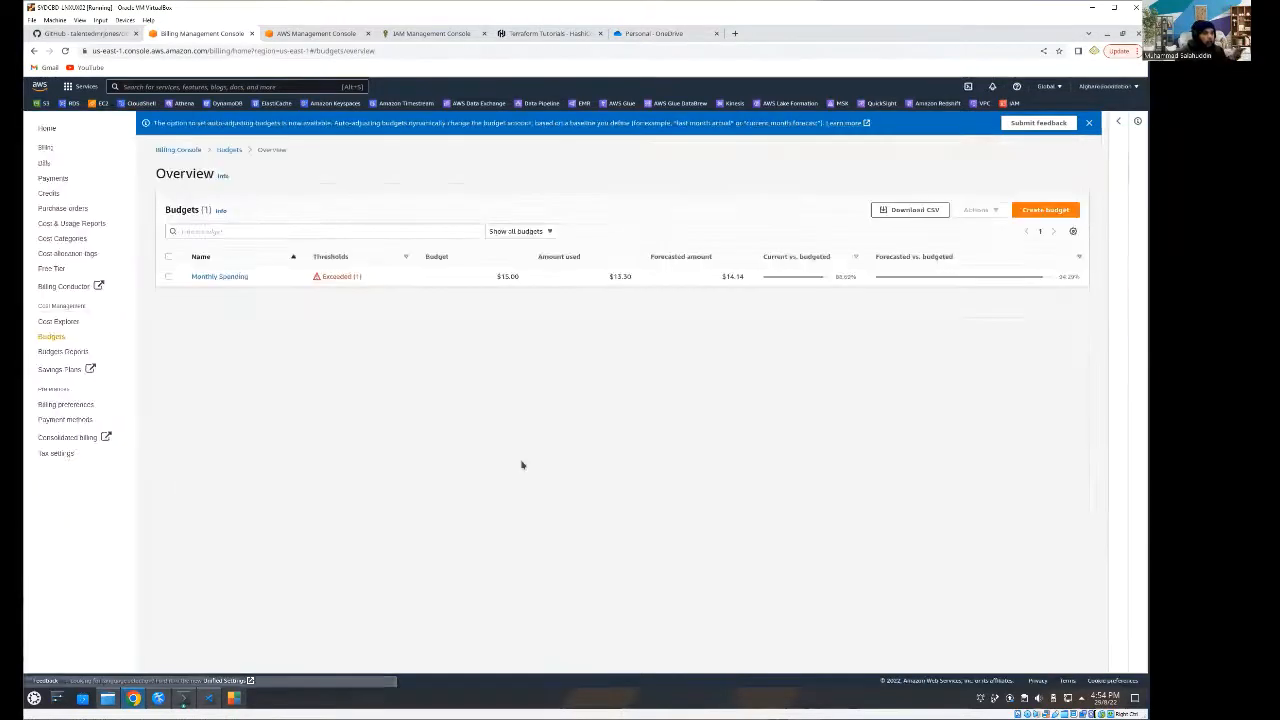